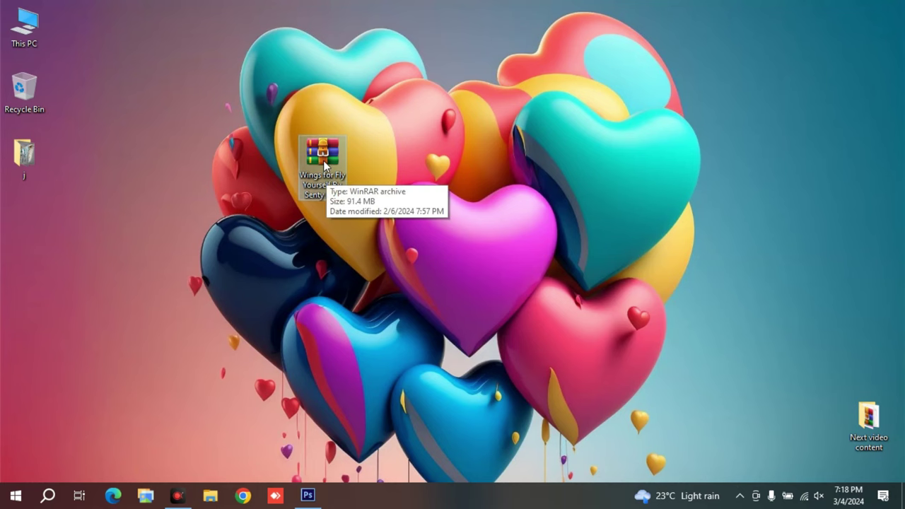
# Extract the wings archive into a desktop folder and move that folder beside the archive
pyautogui.rightClick(324, 163)
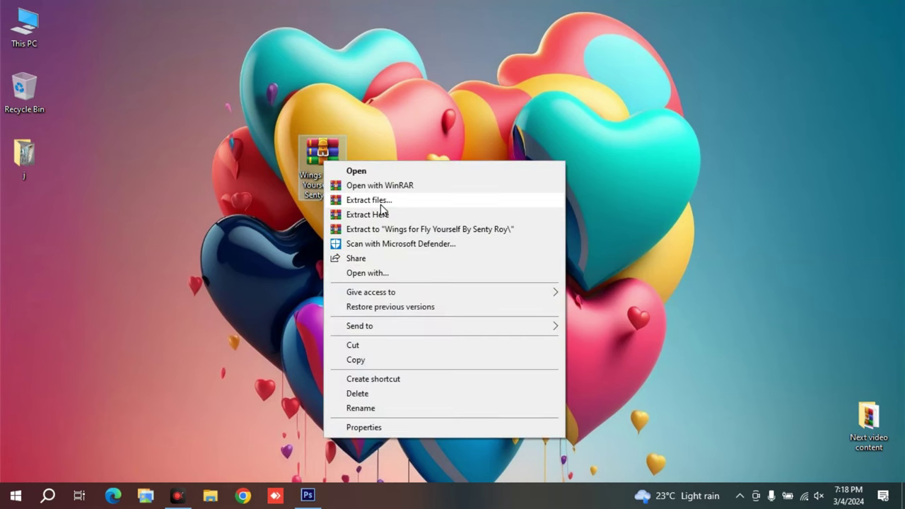
pyautogui.click(369, 200)
pyautogui.moveTo(447, 114); pyautogui.dragTo(430, 95)
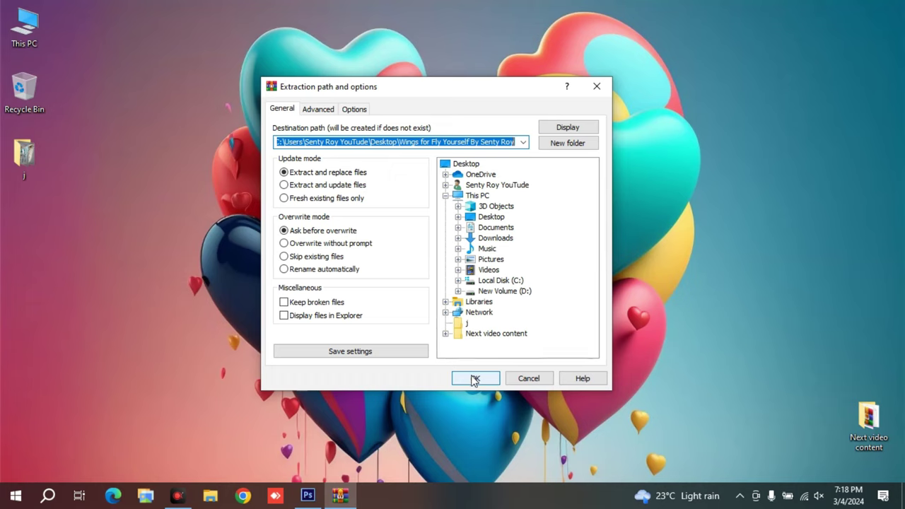
pyautogui.click(473, 378)
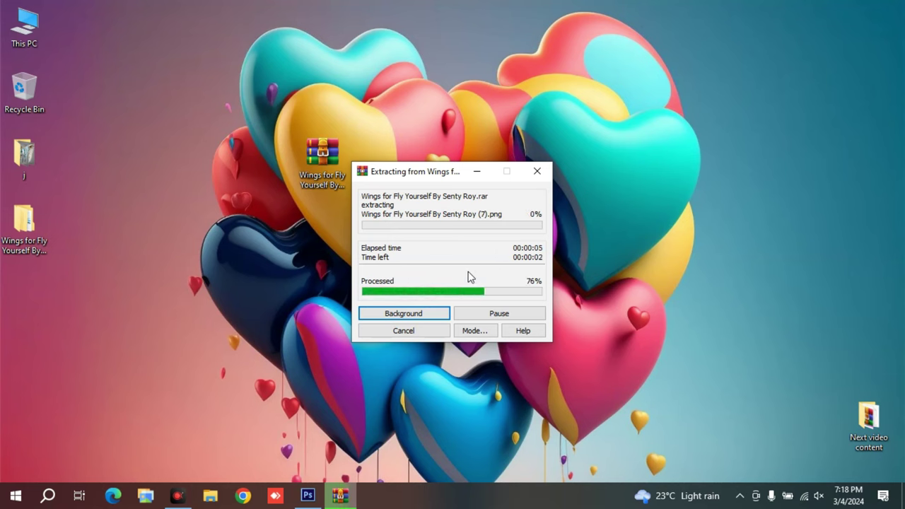
pyautogui.moveTo(36, 244); pyautogui.dragTo(287, 181)
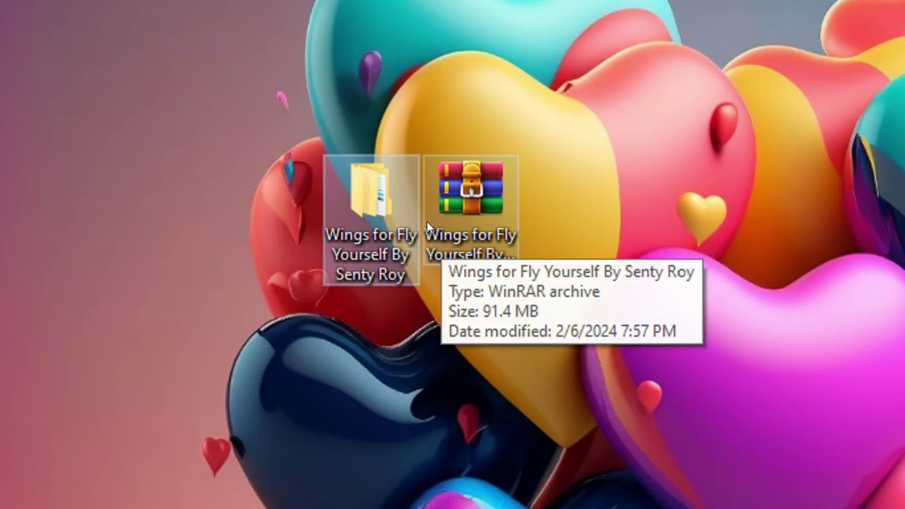
# Open the extracted wings folder in extra large icons view, then open its inner wings folder
pyautogui.moveTo(322, 159); pyautogui.dragTo(339, 190)
pyautogui.moveTo(504, 264)
pyautogui.mouseDown()
pyautogui.moveTo(488, 217)
pyautogui.moveTo(374, 211)
pyautogui.mouseUp()
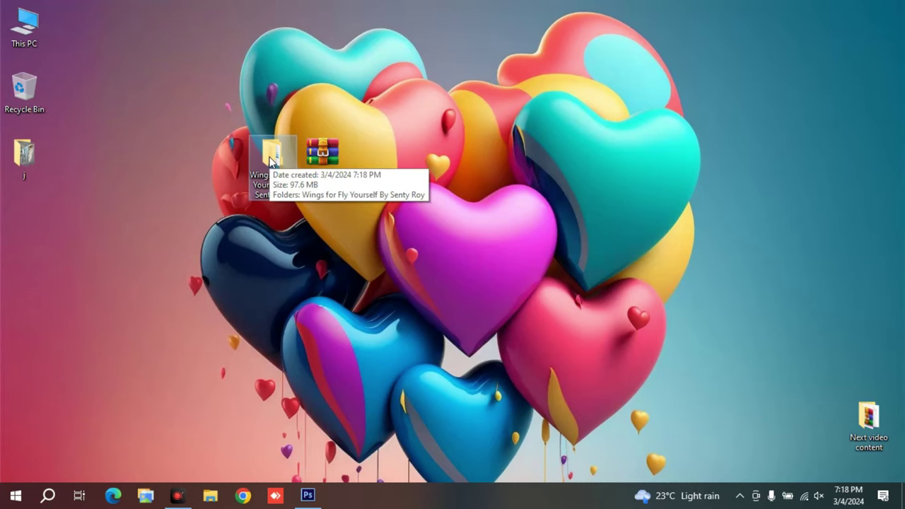
pyautogui.doubleClick(271, 157)
pyautogui.rightClick(429, 154)
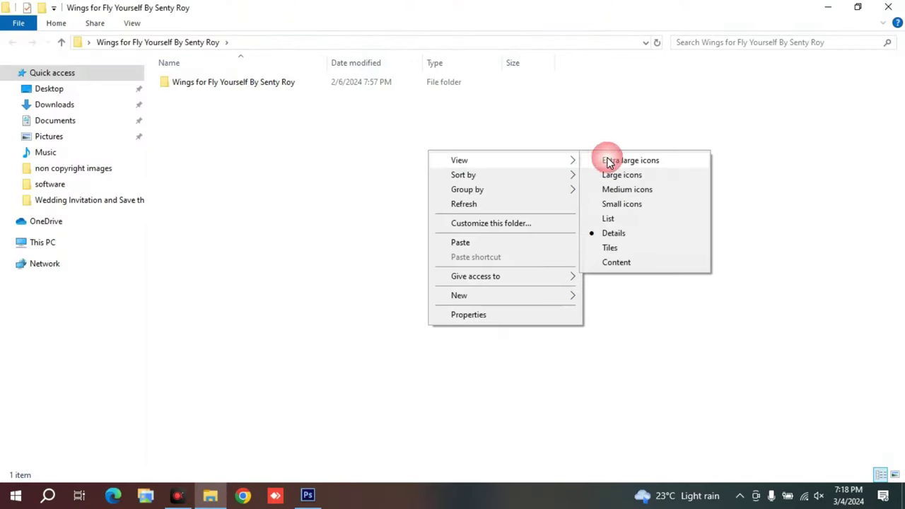
pyautogui.click(608, 162)
pyautogui.moveTo(446, 333); pyautogui.dragTo(225, 126)
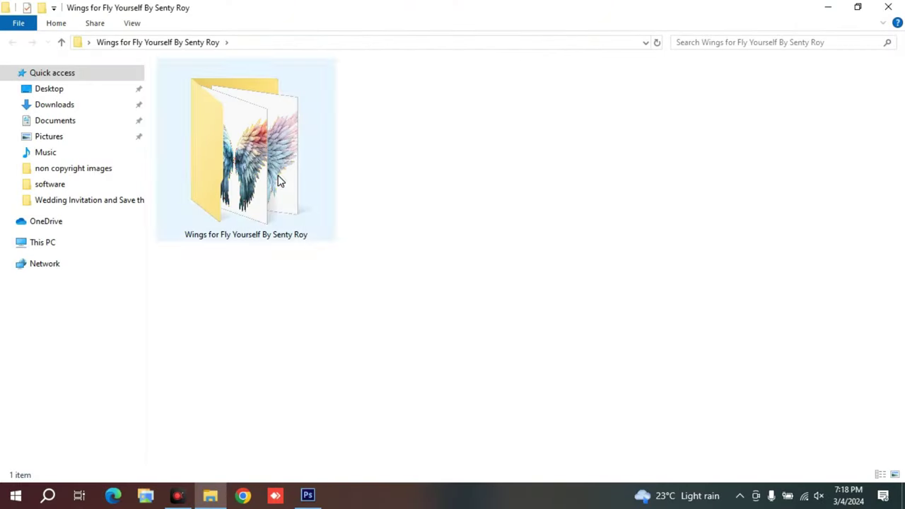
pyautogui.doubleClick(279, 180)
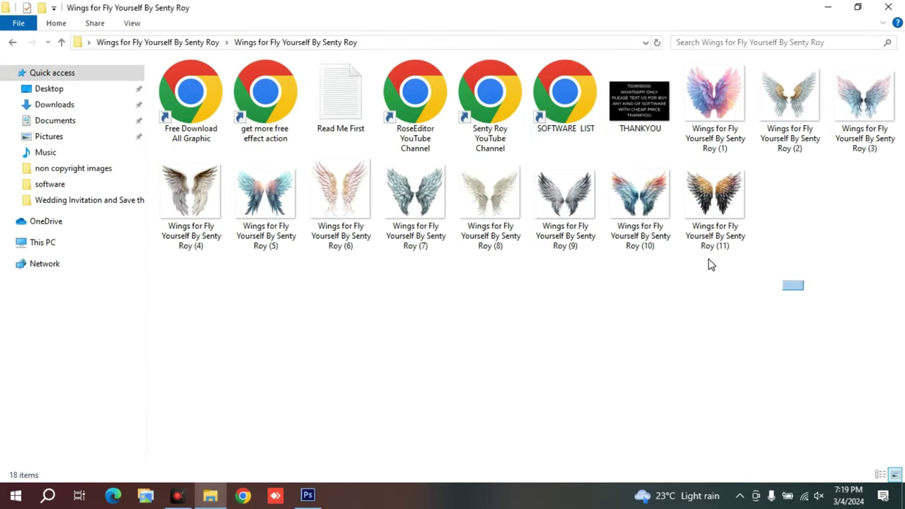
# Select the eight second-row wing images, then bring Photoshop to the front
pyautogui.moveTo(803, 289); pyautogui.dragTo(164, 169)
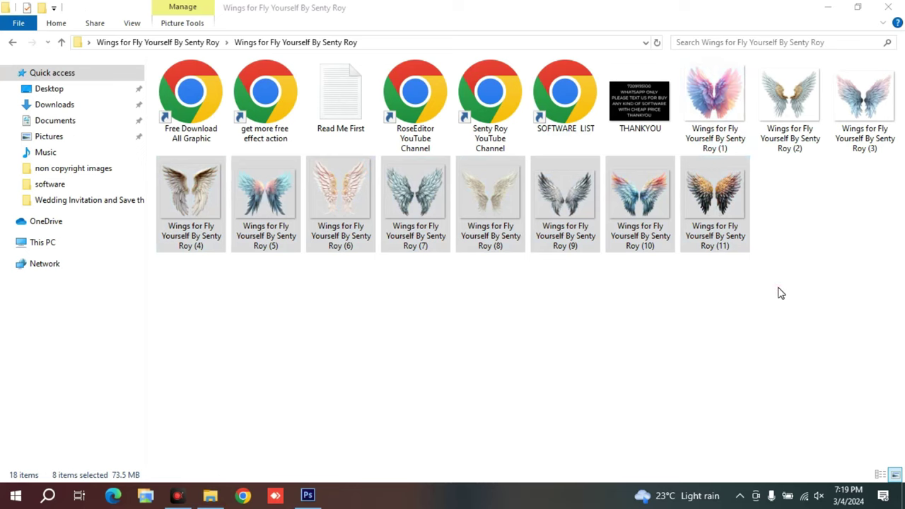
pyautogui.moveTo(779, 290); pyautogui.dragTo(221, 188)
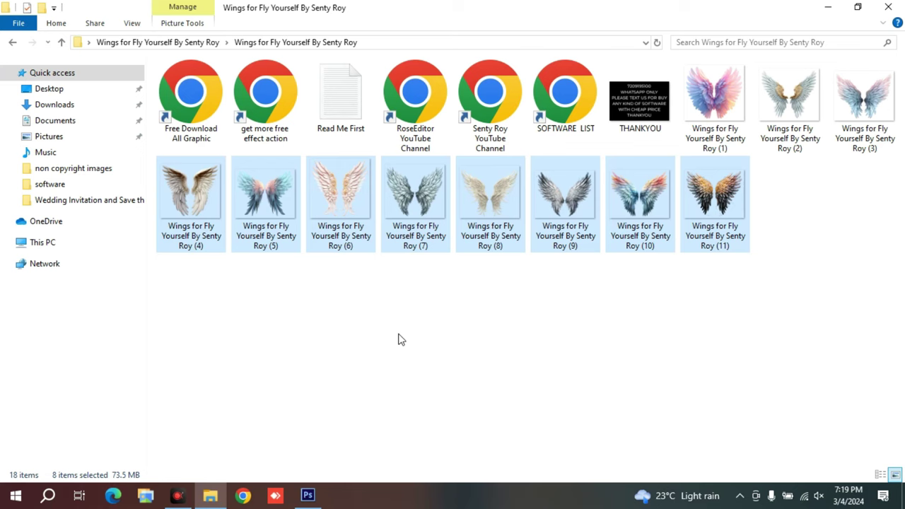
pyautogui.click(307, 496)
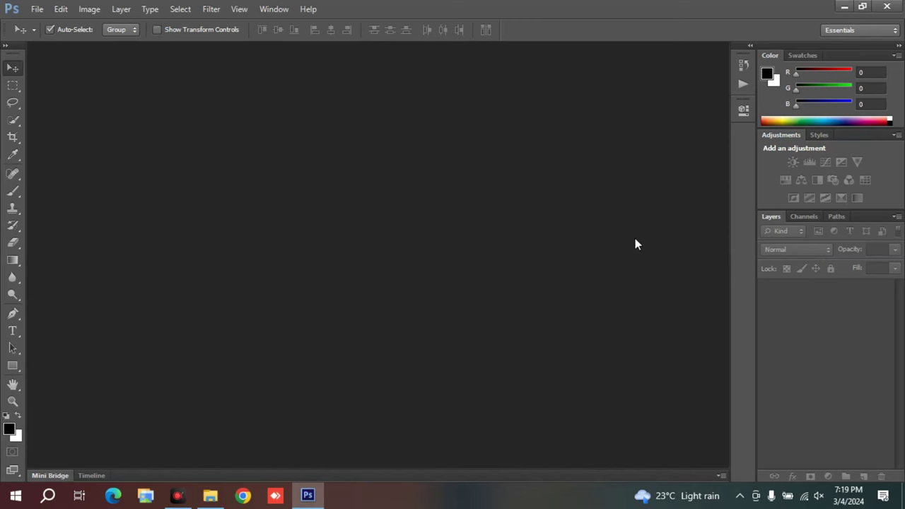
# Open wings image (11) in Photoshop by dragging it from the folder
pyautogui.click(844, 7)
pyautogui.click(555, 300)
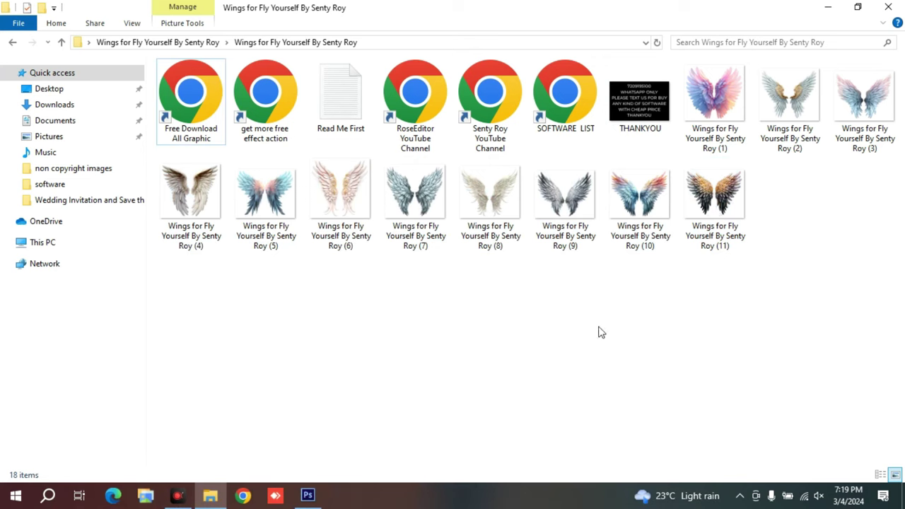
pyautogui.moveTo(714, 195)
pyautogui.mouseDown()
pyautogui.moveTo(303, 498)
pyautogui.moveTo(430, 286)
pyautogui.mouseUp()
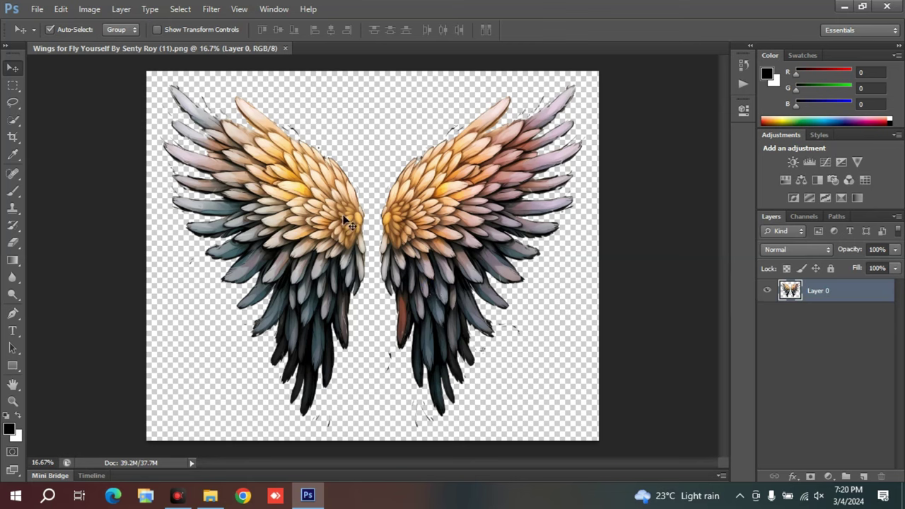
# Place the running-man PNG from D:\demo photos\png semple, enlarged about double and moved slightly lower
pyautogui.click(37, 10)
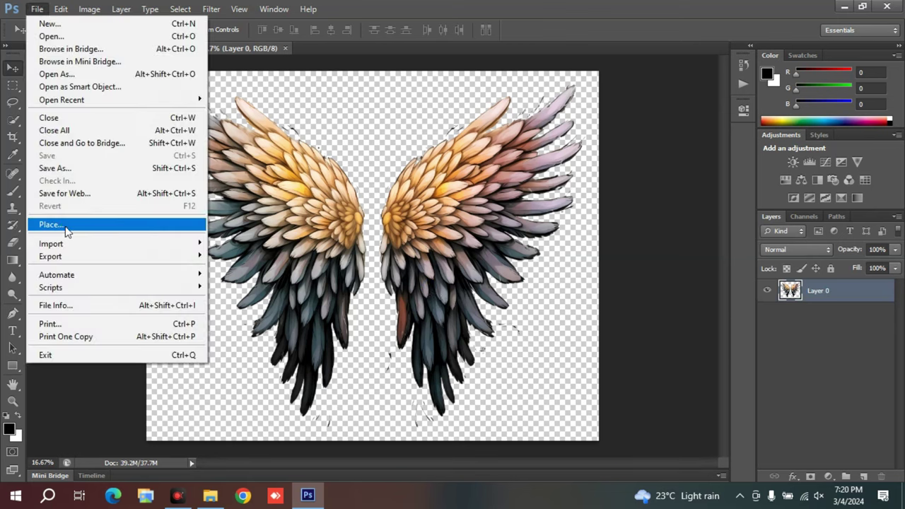
pyautogui.click(65, 223)
pyautogui.click(37, 183)
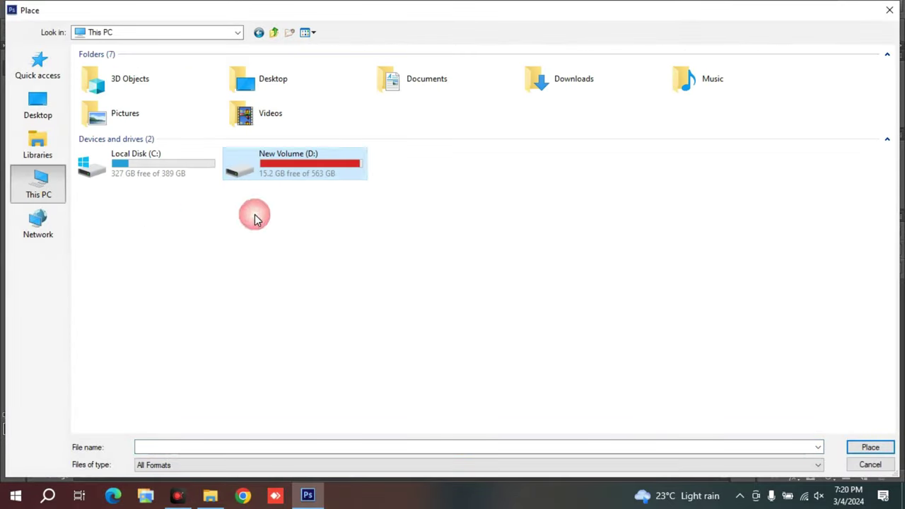
pyautogui.doubleClick(342, 159)
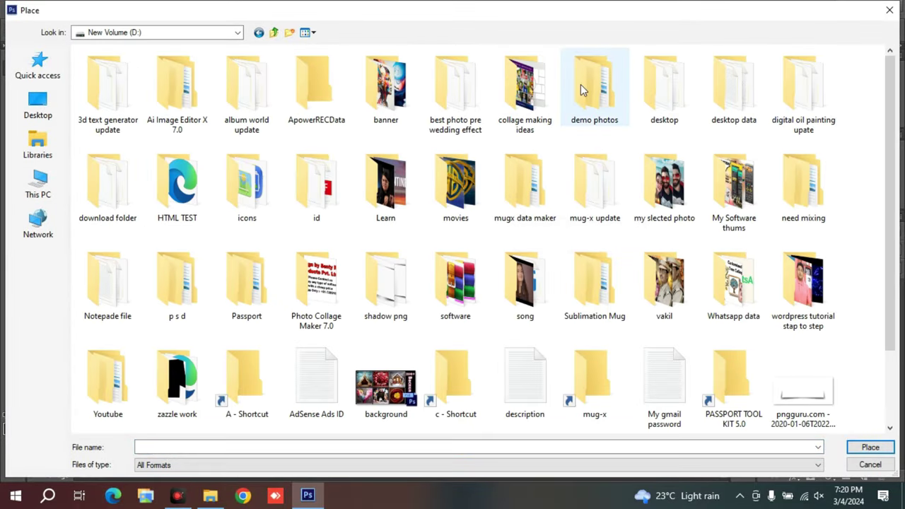
pyautogui.doubleClick(580, 85)
pyautogui.doubleClick(200, 94)
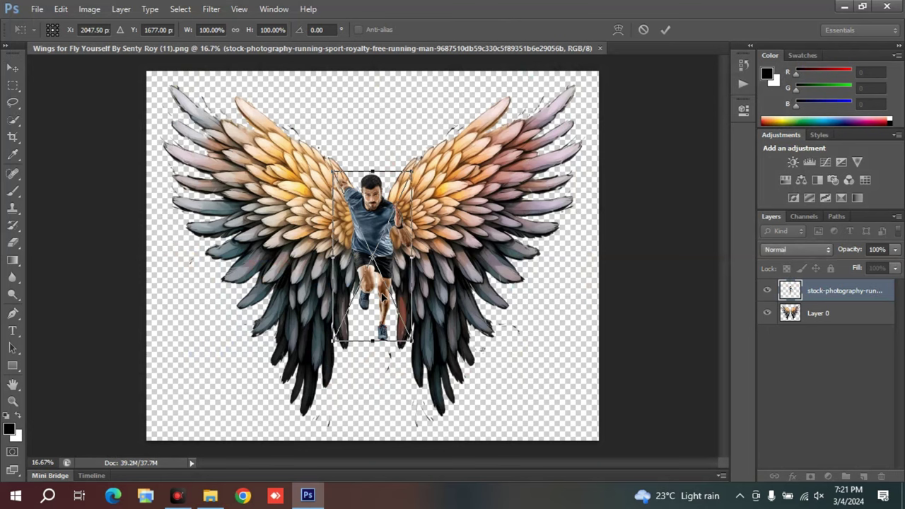
pyautogui.moveTo(416, 173); pyautogui.dragTo(451, 90)
pyautogui.moveTo(436, 190); pyautogui.dragTo(436, 209)
pyautogui.press('Return')
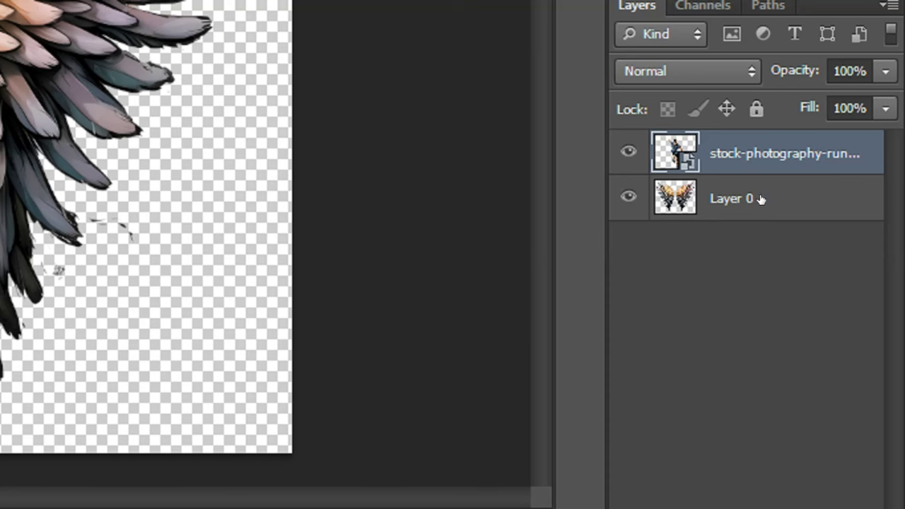
# Duplicate the wings layer and add a white-filled Layer 1 beneath Layer 0
pyautogui.click(759, 200)
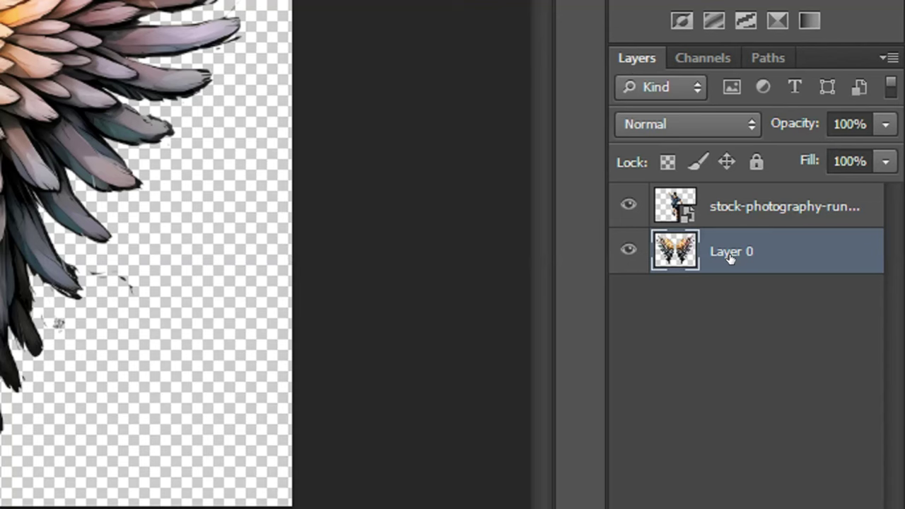
pyautogui.hotkey('ctrl', 'j')
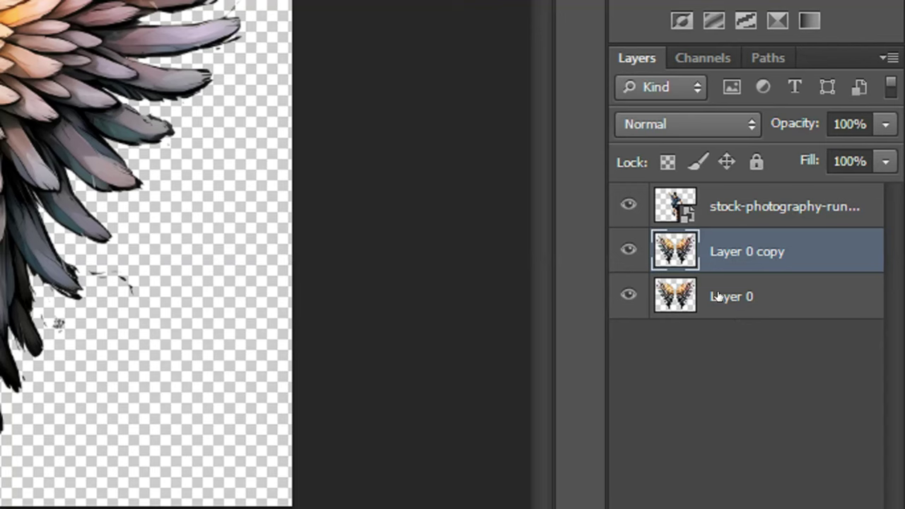
pyautogui.click(718, 297)
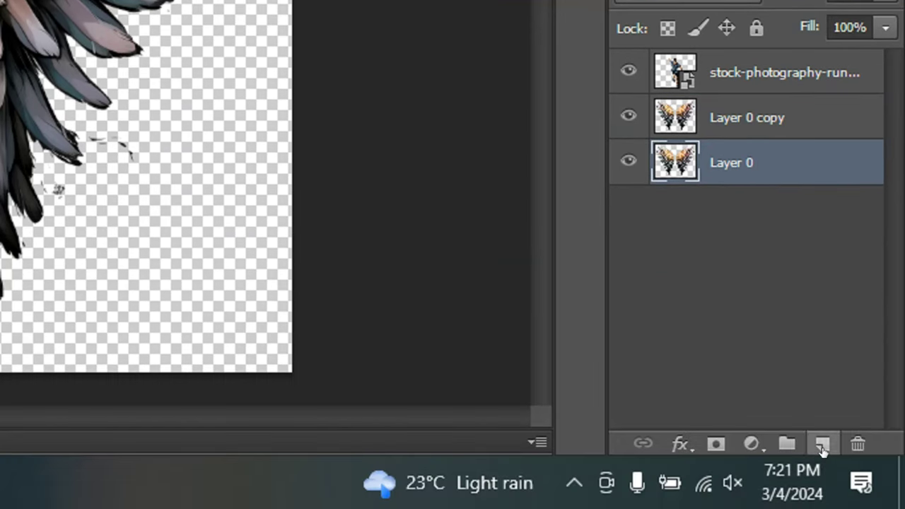
pyautogui.click(822, 443)
pyautogui.moveTo(693, 205); pyautogui.dragTo(710, 143)
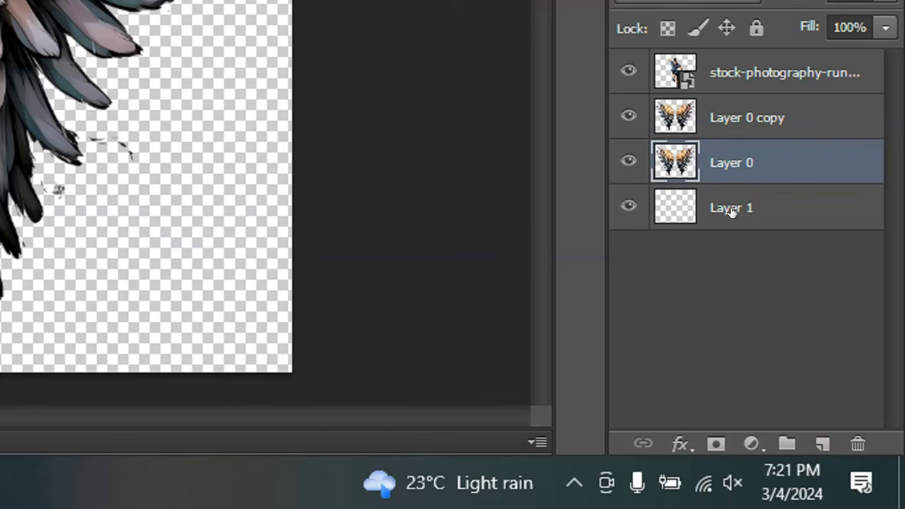
pyautogui.click(731, 212)
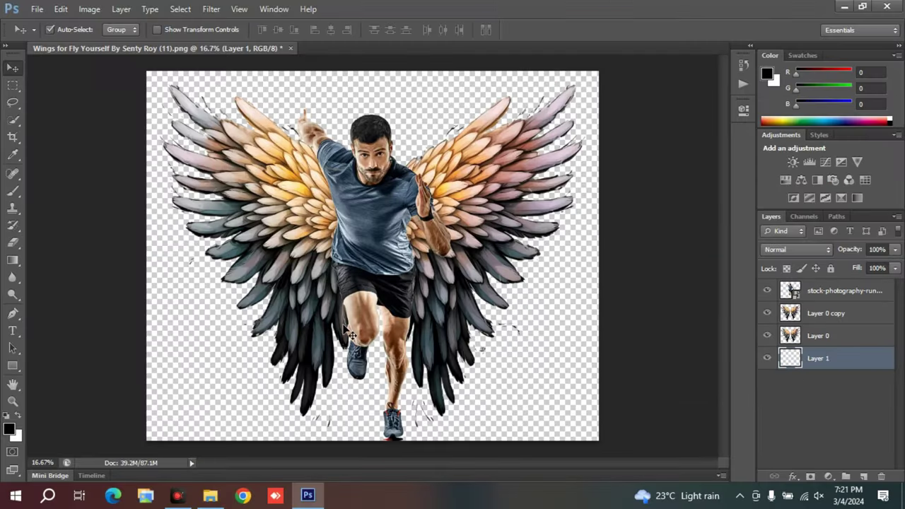
pyautogui.hotkey('ctrl', 'BackSpace')
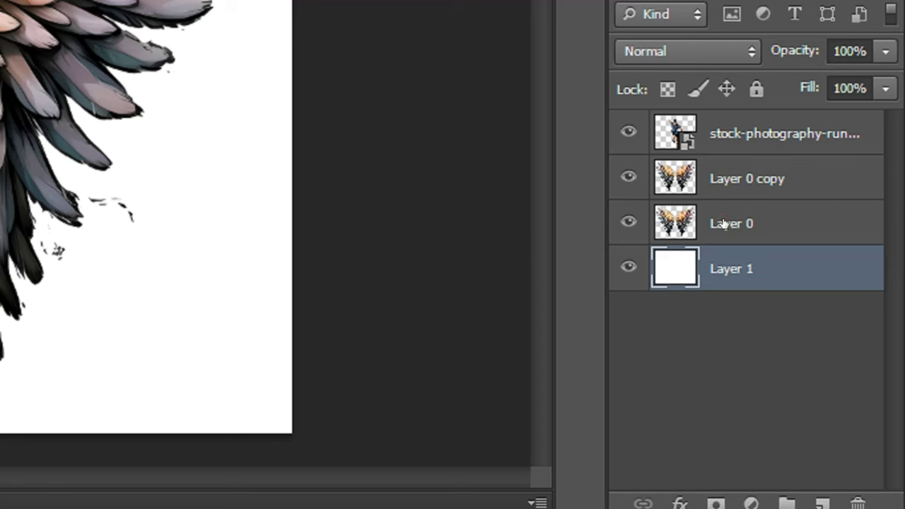
# Scale the original wings Layer 0 up to about 145%
pyautogui.click(816, 337)
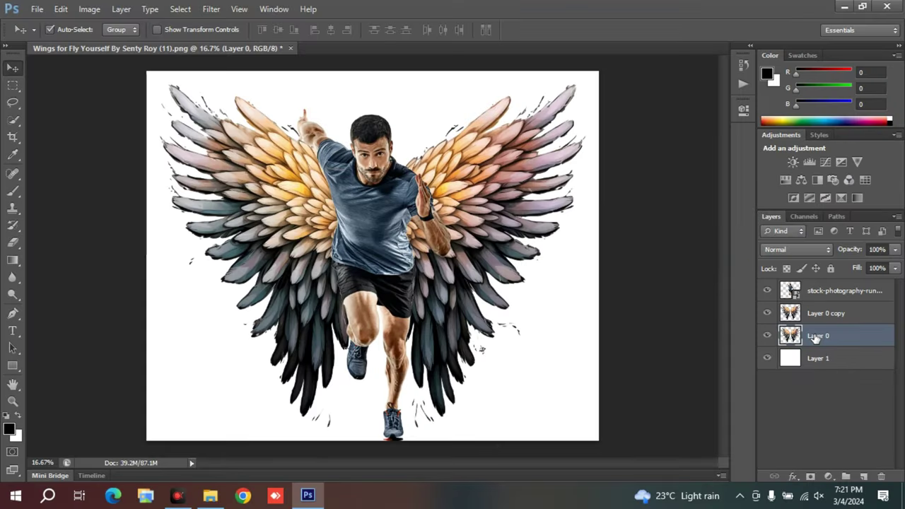
pyautogui.hotkey('ctrl', 't')
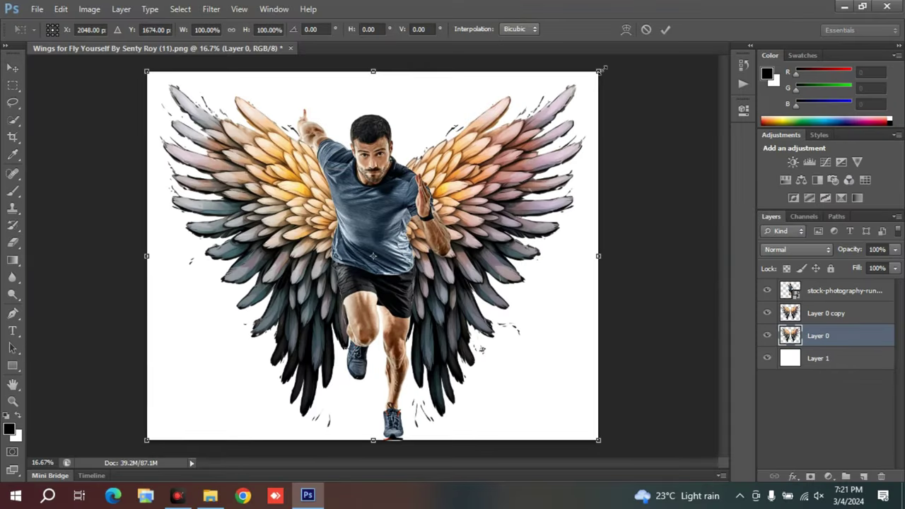
pyautogui.moveTo(601, 69); pyautogui.dragTo(700, 18)
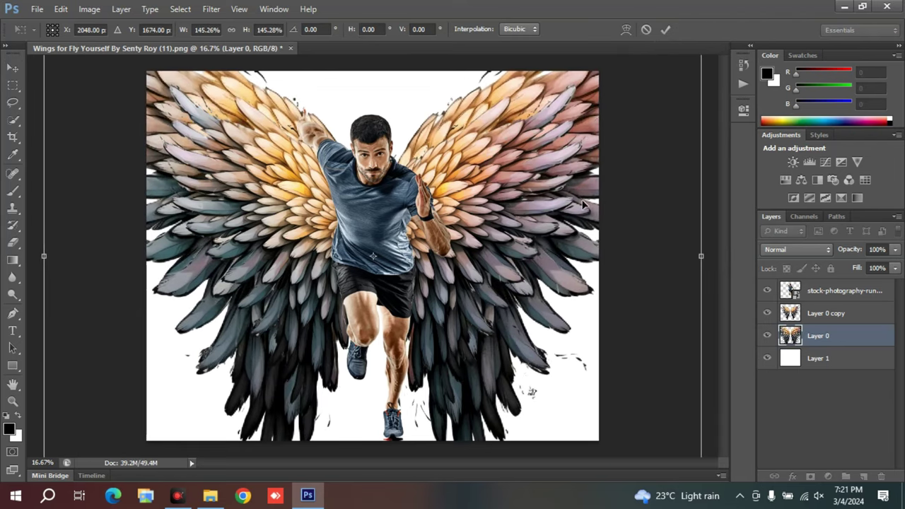
pyautogui.press('Return')
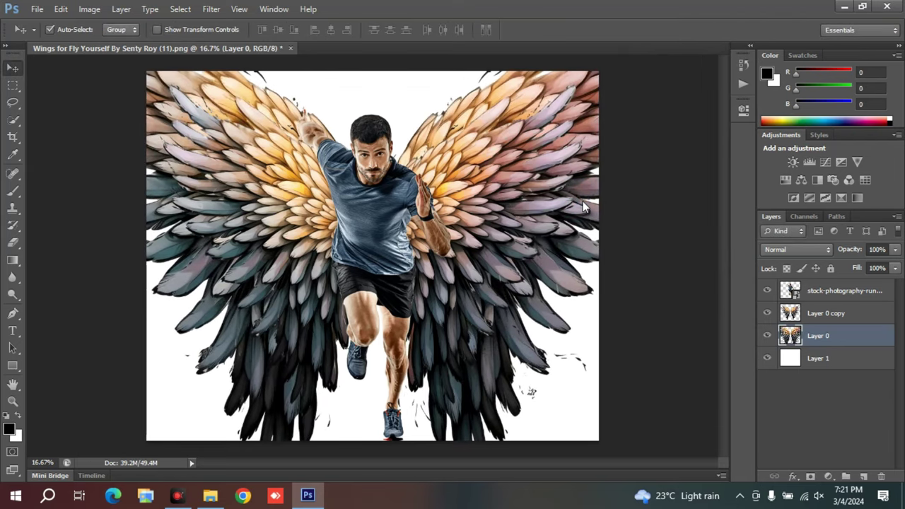
# Apply a 168.9-pixel Gaussian Blur to the enlarged Layer 0 wings
pyautogui.click(207, 9)
pyautogui.moveTo(218, 143)
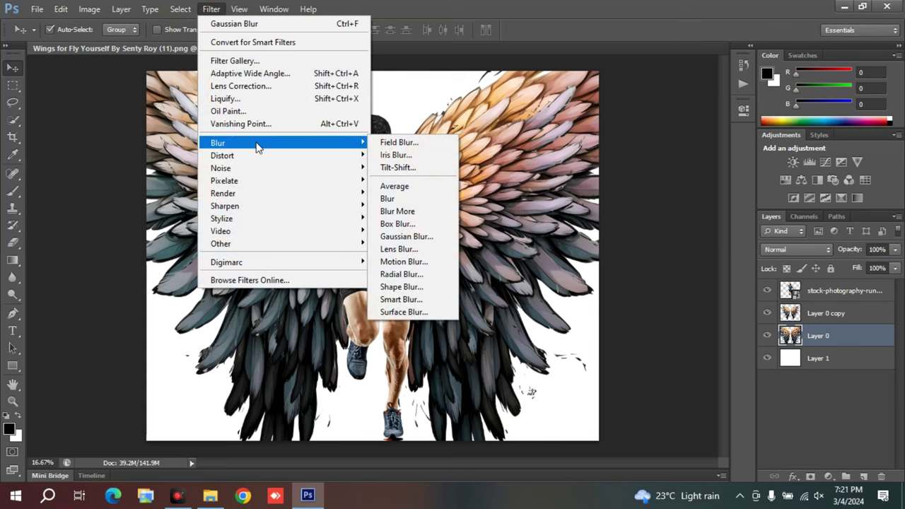
pyautogui.click(424, 238)
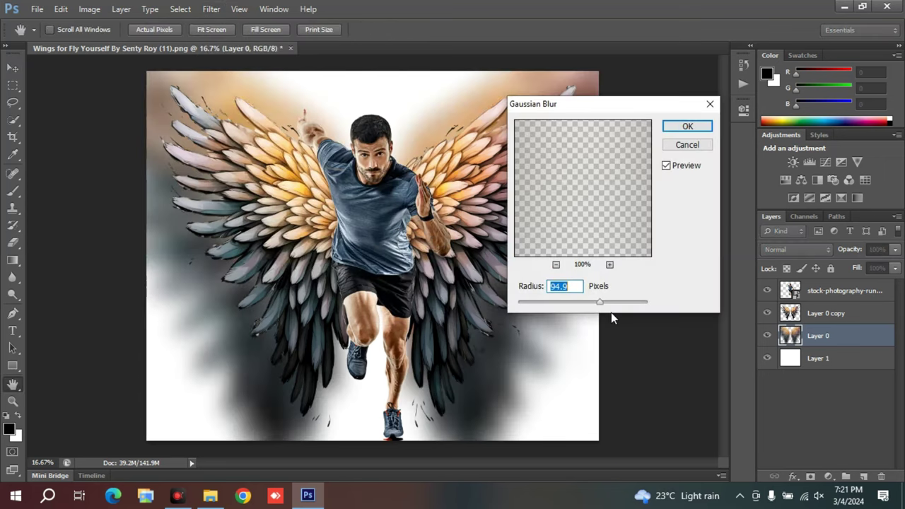
pyautogui.moveTo(600, 302); pyautogui.dragTo(626, 302)
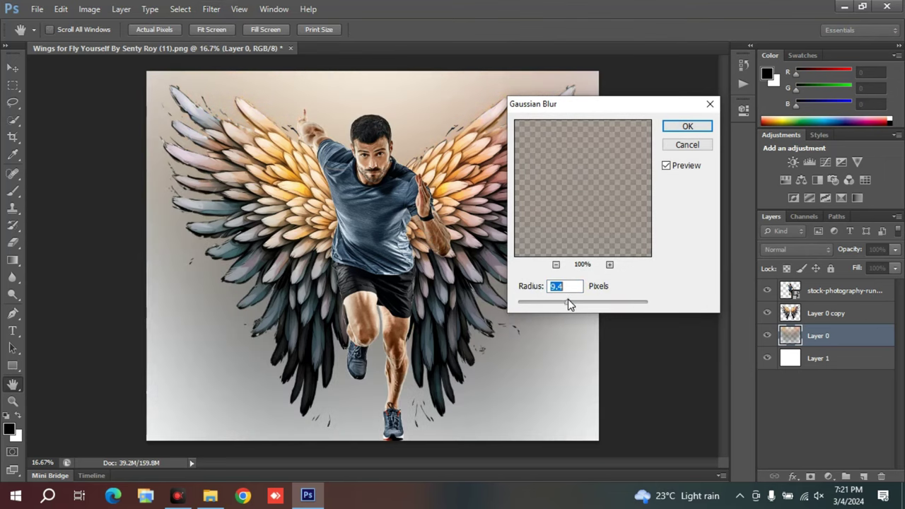
pyautogui.moveTo(586, 302); pyautogui.dragTo(597, 302)
pyautogui.click(617, 303)
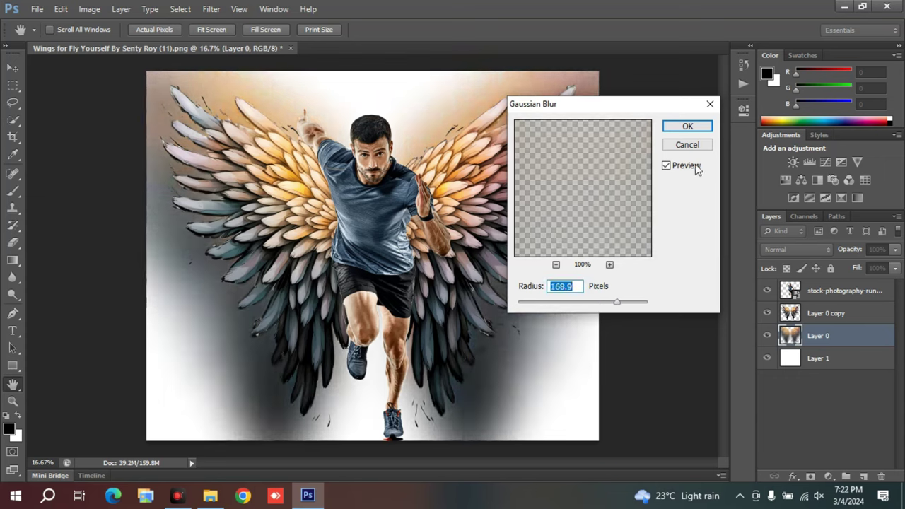
pyautogui.click(687, 126)
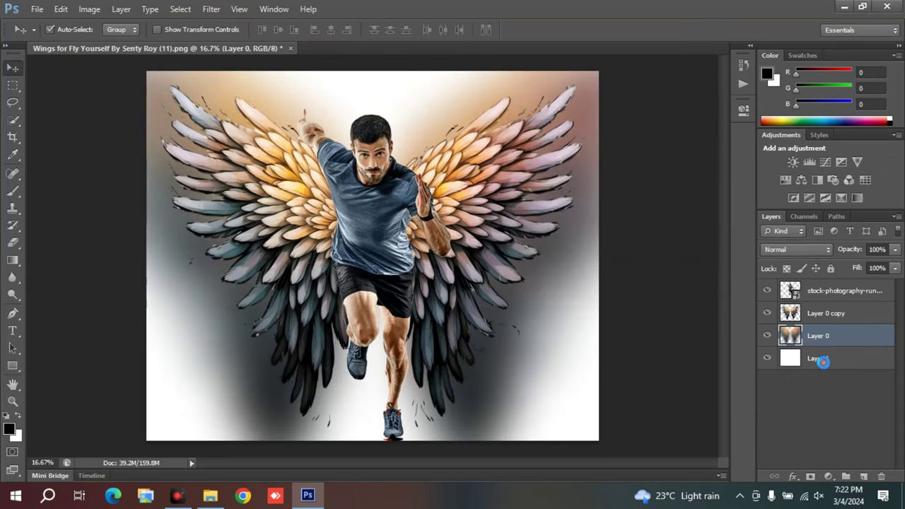
# Fill Layer 1 with black, then hide both Layer 1 and the blurred Layer 0
pyautogui.click(822, 361)
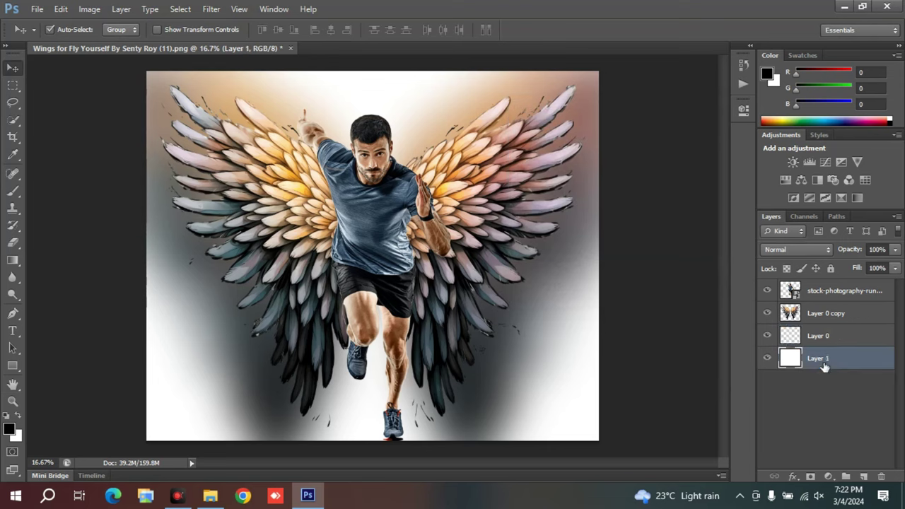
pyautogui.hotkey('alt', 'BackSpace')
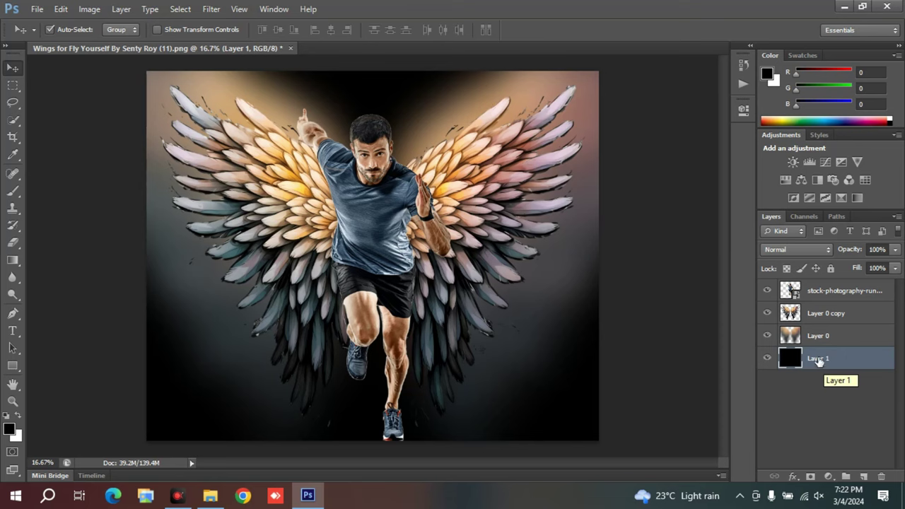
pyautogui.click(767, 335)
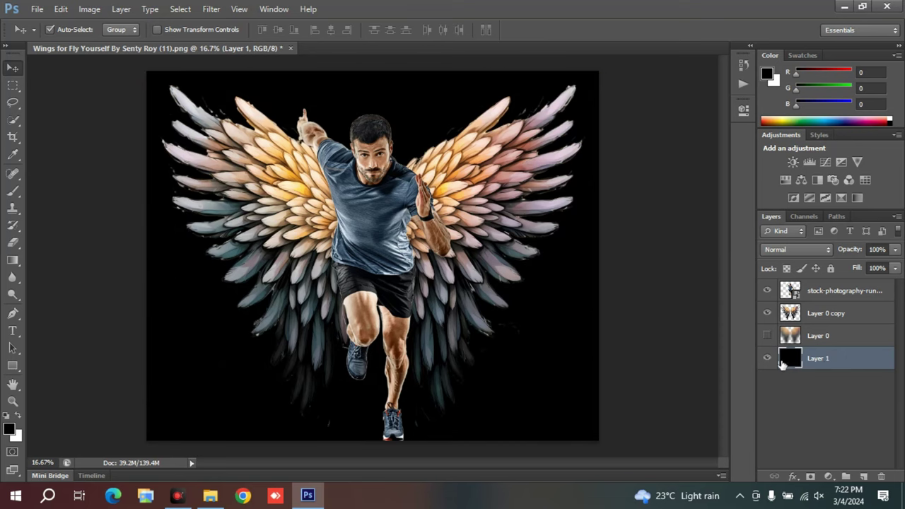
pyautogui.click(767, 359)
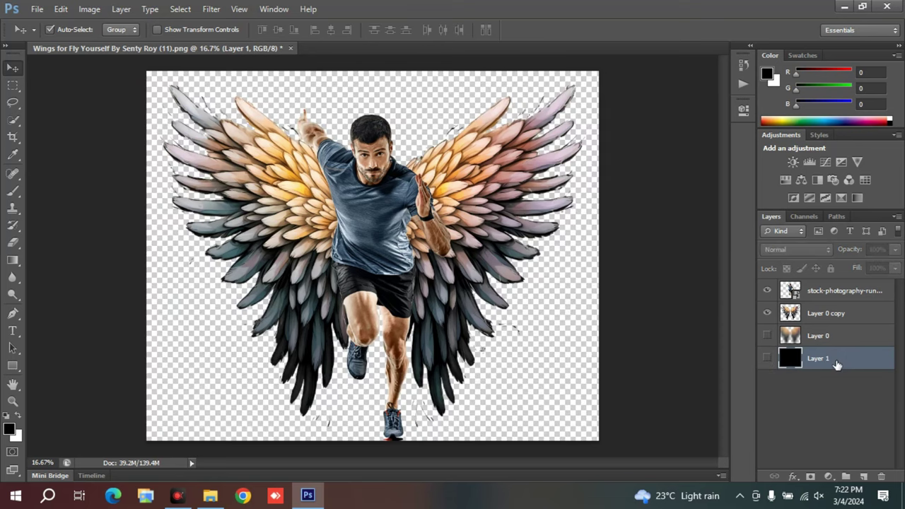
pyautogui.click(39, 9)
# Place the 'Mug-x Print Plugin (3)' beach photo and scale it to about 240% to fill the canvas
pyautogui.click(71, 226)
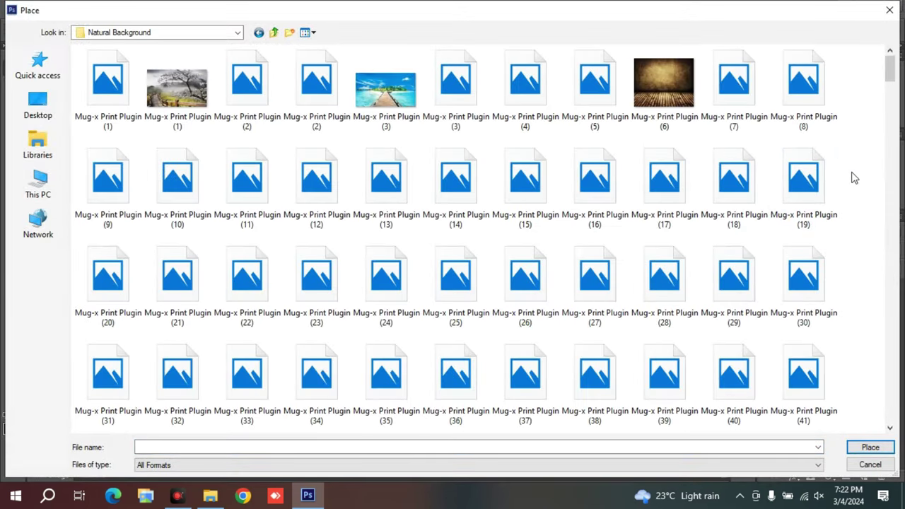
pyautogui.click(398, 99)
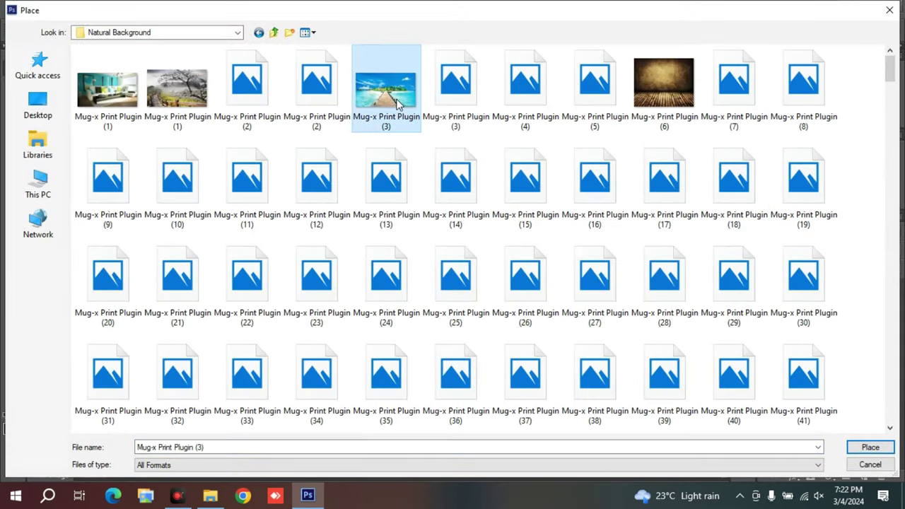
pyautogui.doubleClick(395, 99)
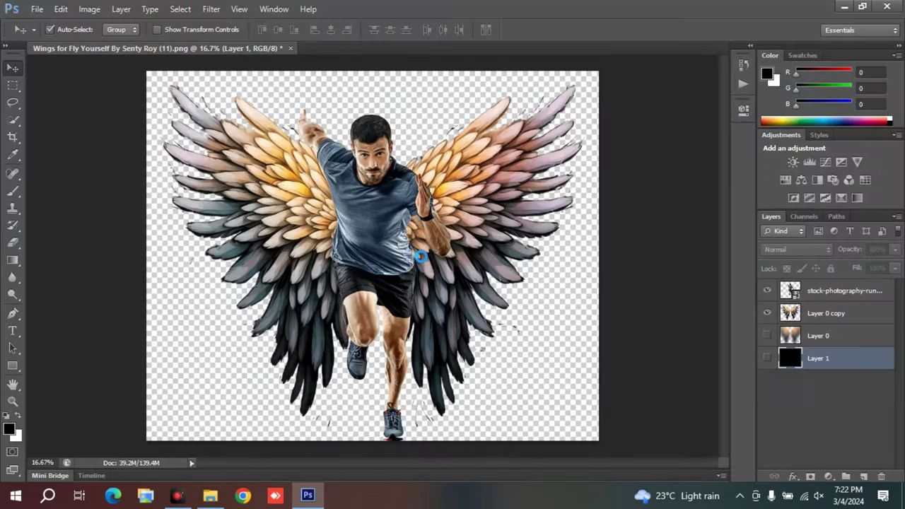
pyautogui.moveTo(515, 177); pyautogui.dragTo(725, 104)
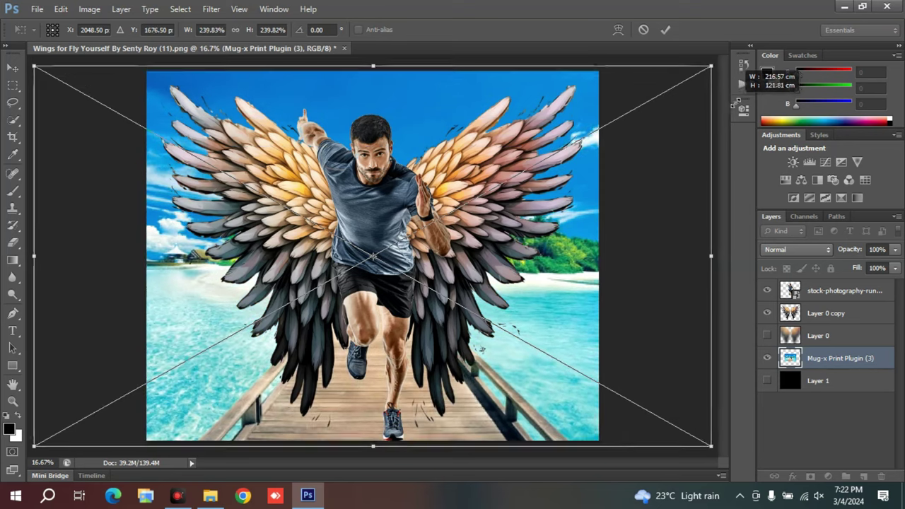
pyautogui.press('Return')
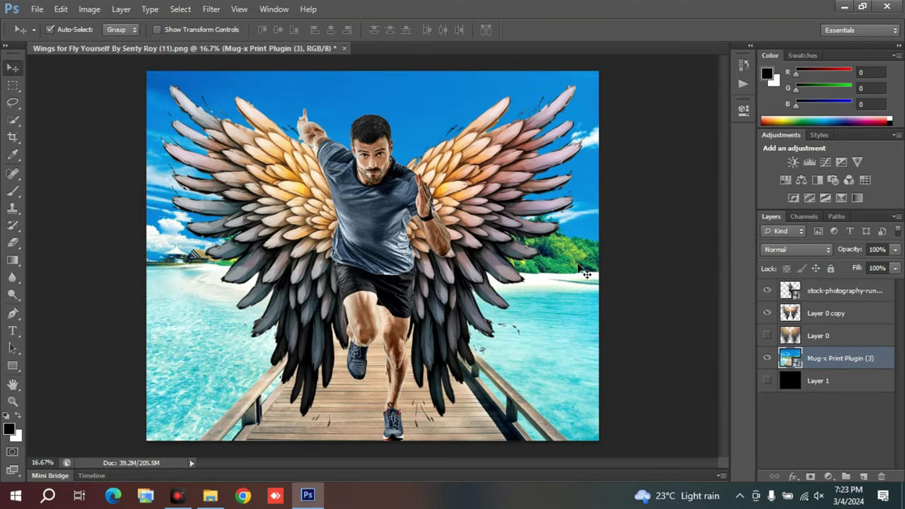
# Rasterize the beach layer and apply a 77.8-pixel Gaussian Blur
pyautogui.rightClick(809, 358)
pyautogui.click(719, 157)
pyautogui.click(210, 8)
pyautogui.click(423, 219)
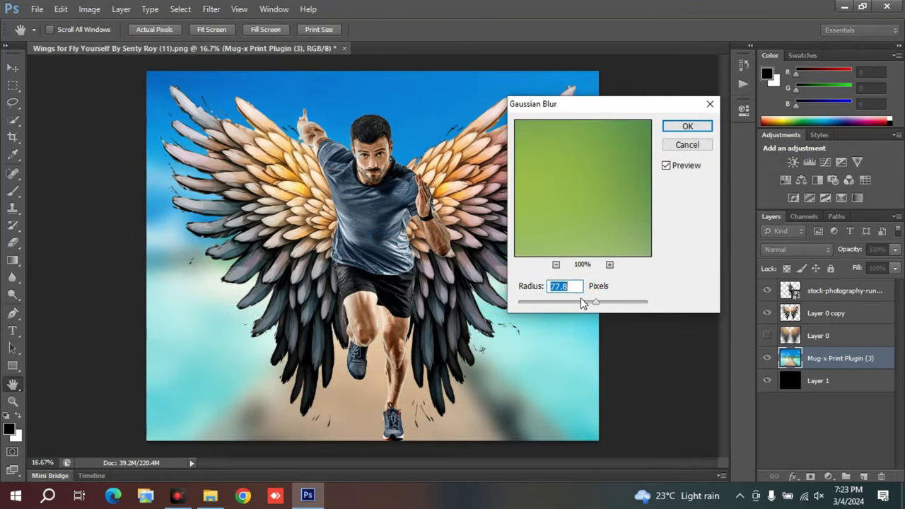
pyautogui.moveTo(603, 303); pyautogui.dragTo(600, 302)
pyautogui.click(686, 127)
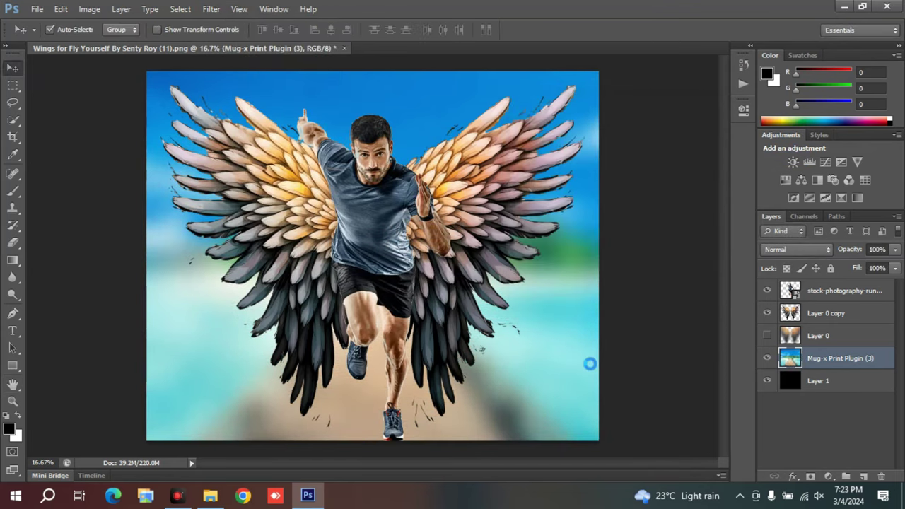
# Shift the beach background's hue by +180 with Hue/Saturation, turning it orange-red
pyautogui.hotkey('alt', 'i')
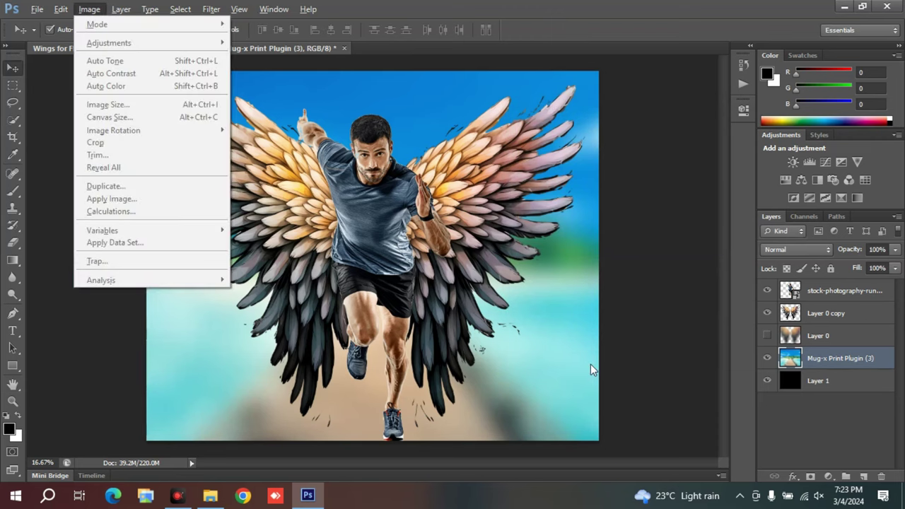
pyautogui.press('Escape')
pyautogui.hotkey('alt', 'i')
pyautogui.press('j')
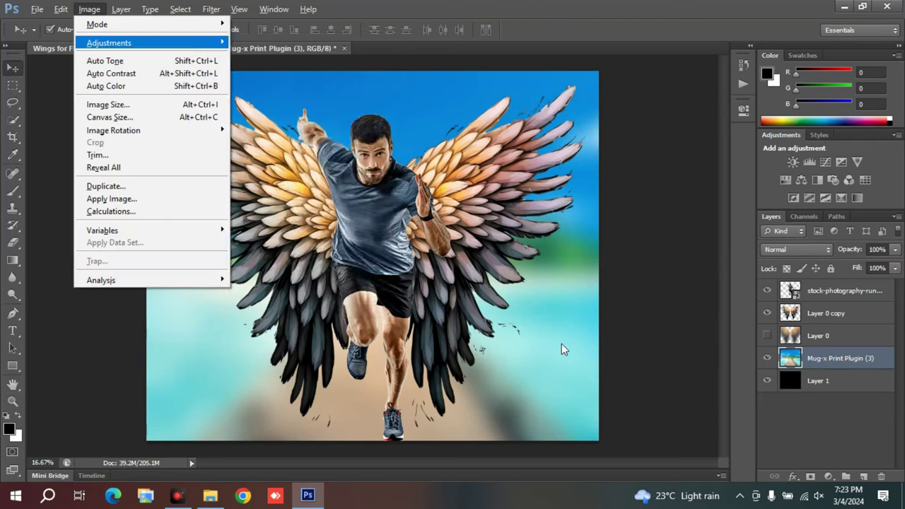
pyautogui.press('h')
pyautogui.moveTo(530, 99); pyautogui.dragTo(756, 140)
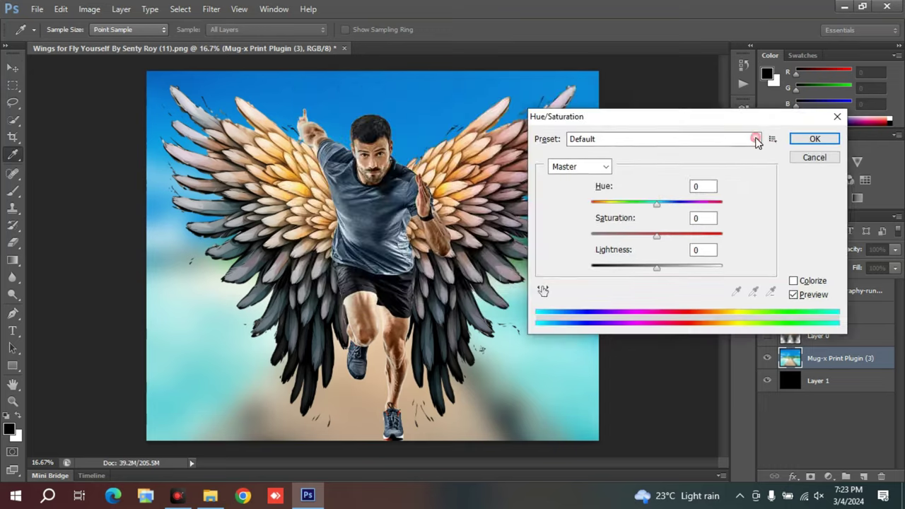
pyautogui.moveTo(675, 206); pyautogui.dragTo(728, 215)
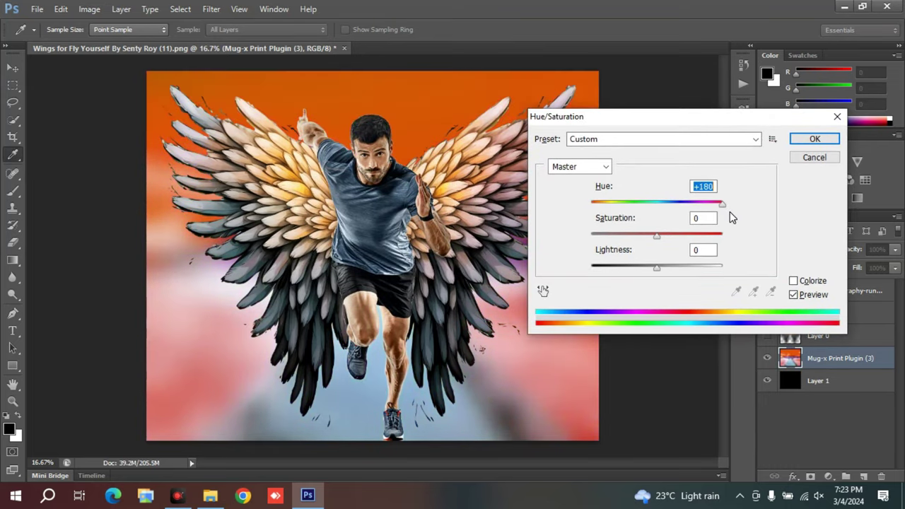
pyautogui.click(814, 139)
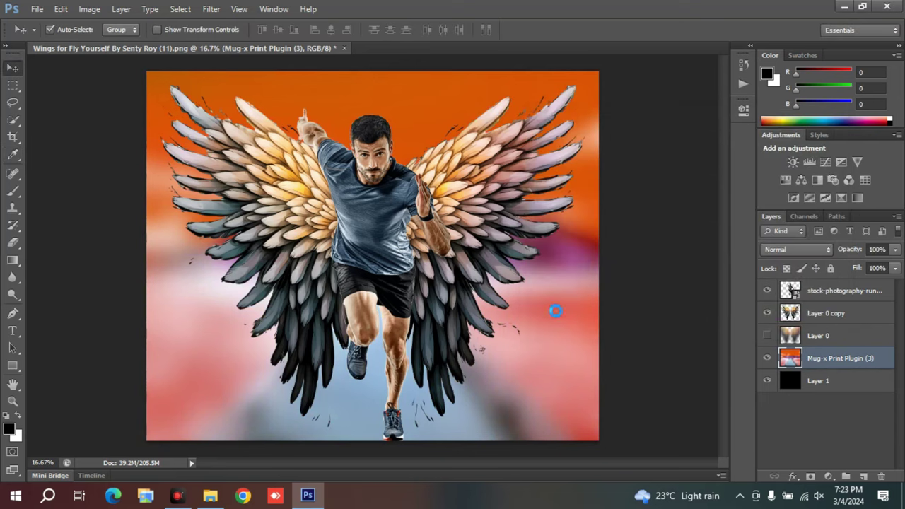
# Lower the 'Mug-x Print Plugin (3)' beach layer's opacity to 94%
pyautogui.click(848, 383)
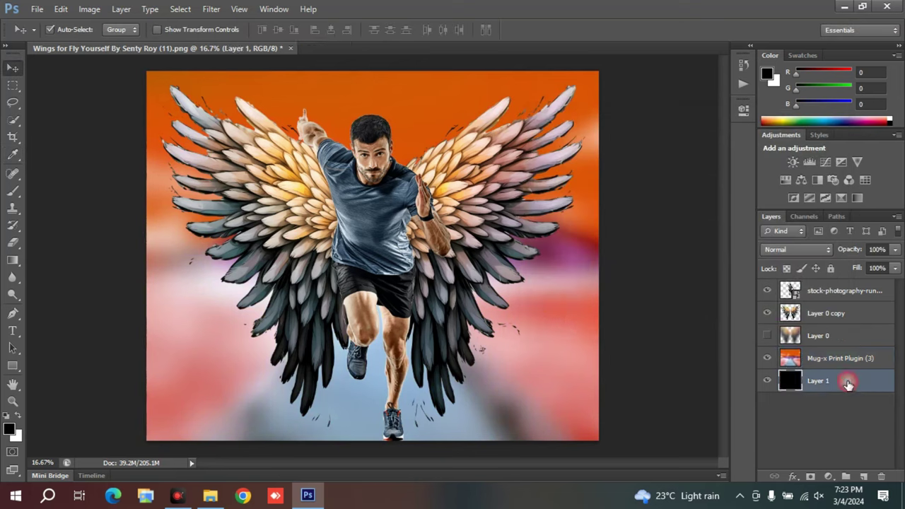
pyautogui.click(852, 359)
pyautogui.click(891, 263)
pyautogui.moveTo(860, 265); pyautogui.dragTo(896, 266)
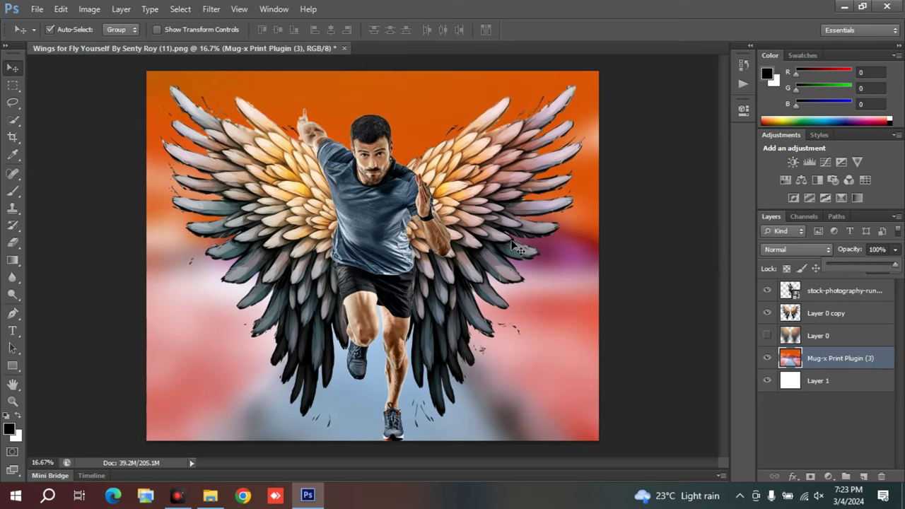
# Nudge the Layer 0 copy wings into position behind the runner, then hide them
pyautogui.rightClick(472, 217)
pyautogui.click(475, 224)
pyautogui.moveTo(471, 214); pyautogui.dragTo(484, 221)
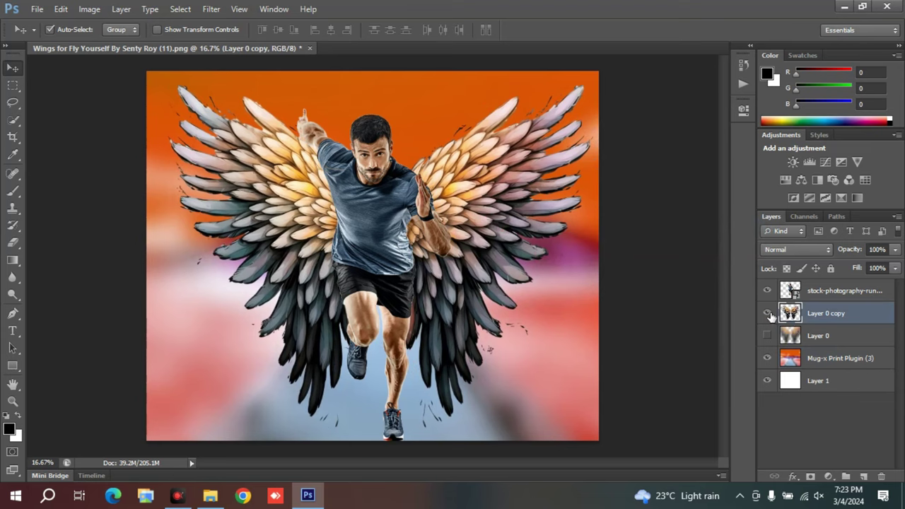
pyautogui.click(767, 313)
pyautogui.click(37, 9)
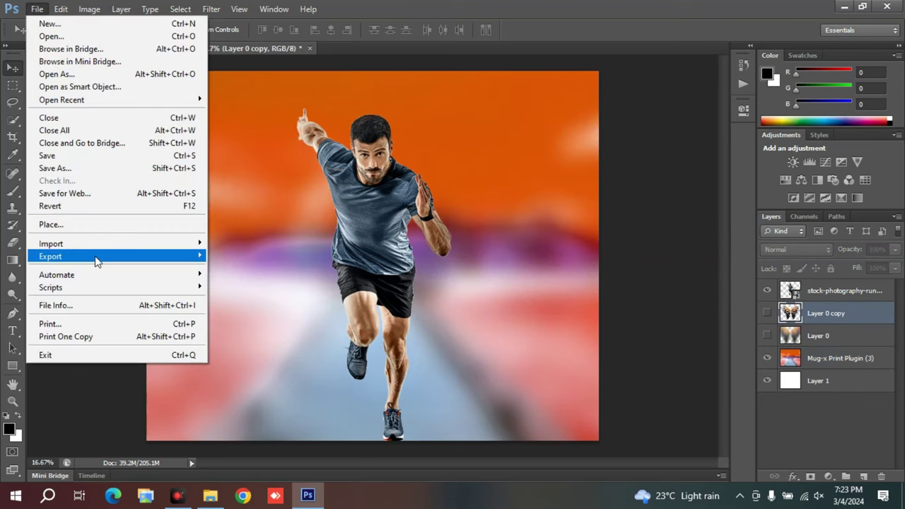
# Place a wings image from the Desktop wings folder, shift it slightly up, then hide it
pyautogui.click(83, 228)
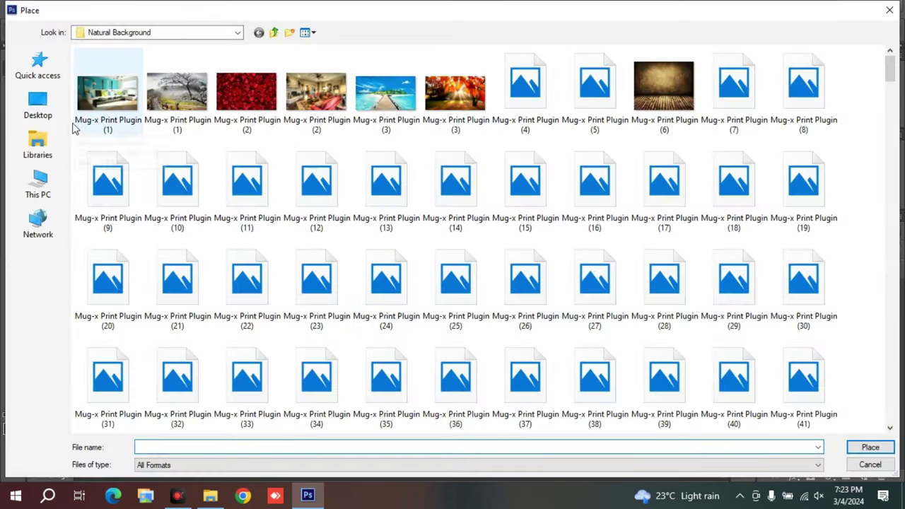
pyautogui.click(38, 104)
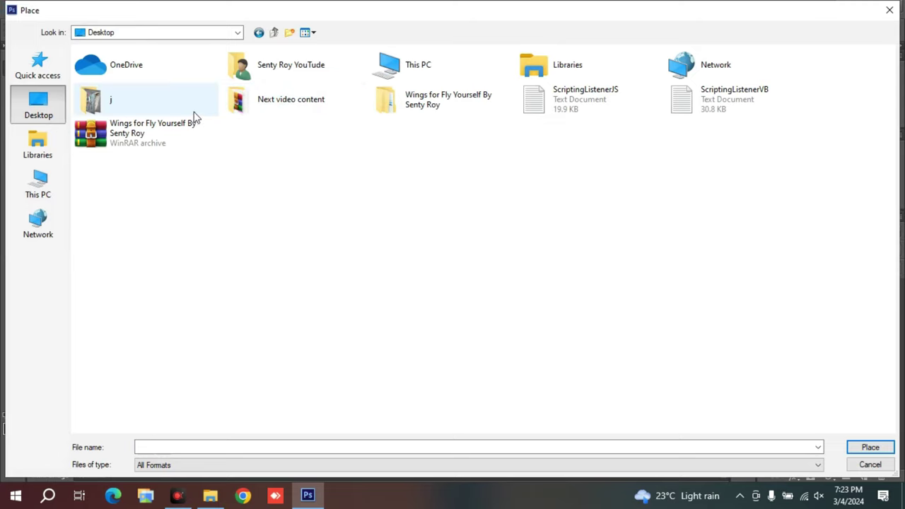
pyautogui.doubleClick(456, 203)
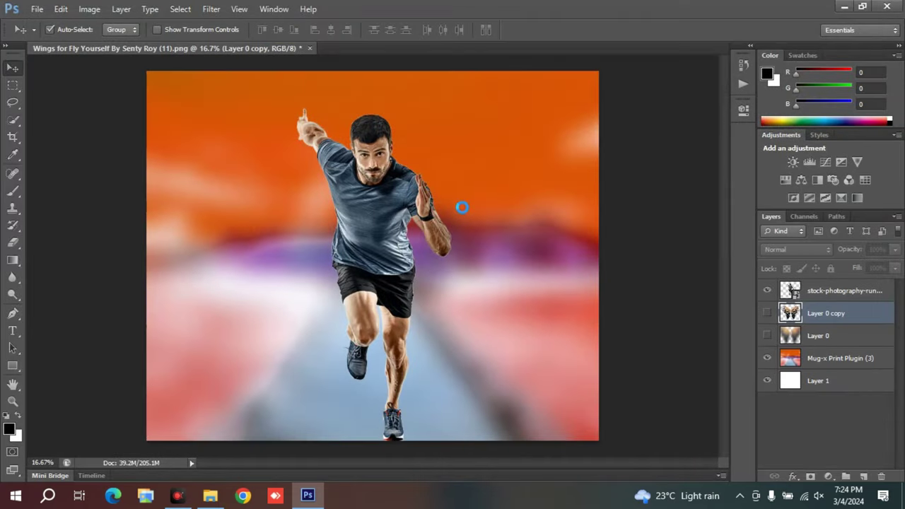
pyautogui.moveTo(497, 231); pyautogui.dragTo(504, 204)
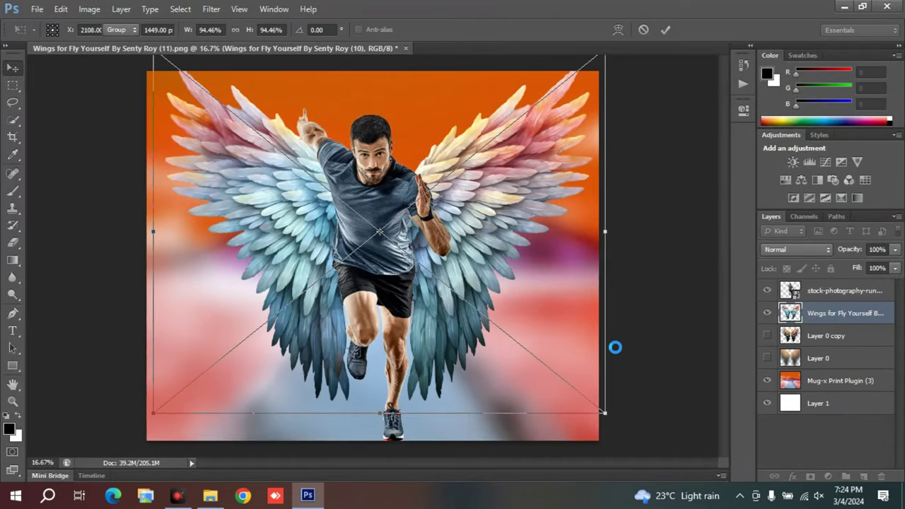
pyautogui.press('Return')
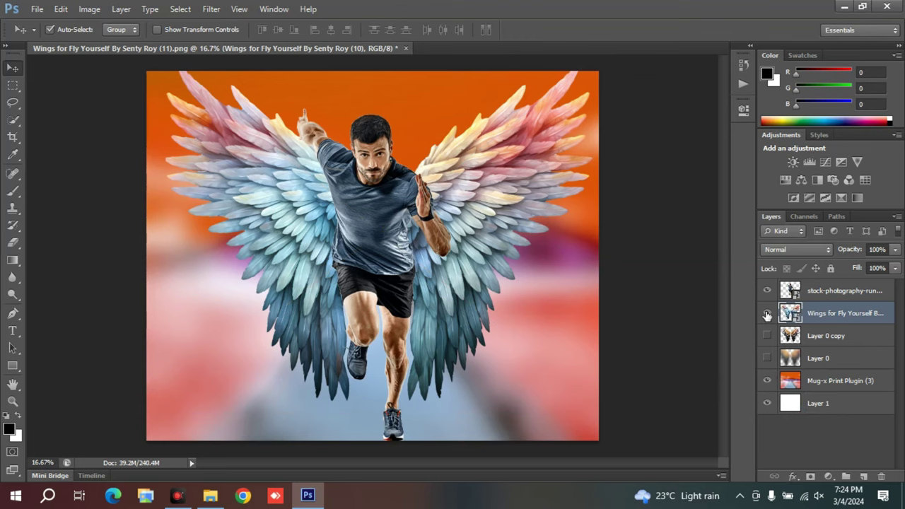
pyautogui.click(767, 313)
# Place white wings image (6), resize it behind the runner, then hide it
pyautogui.click(36, 9)
pyautogui.click(99, 224)
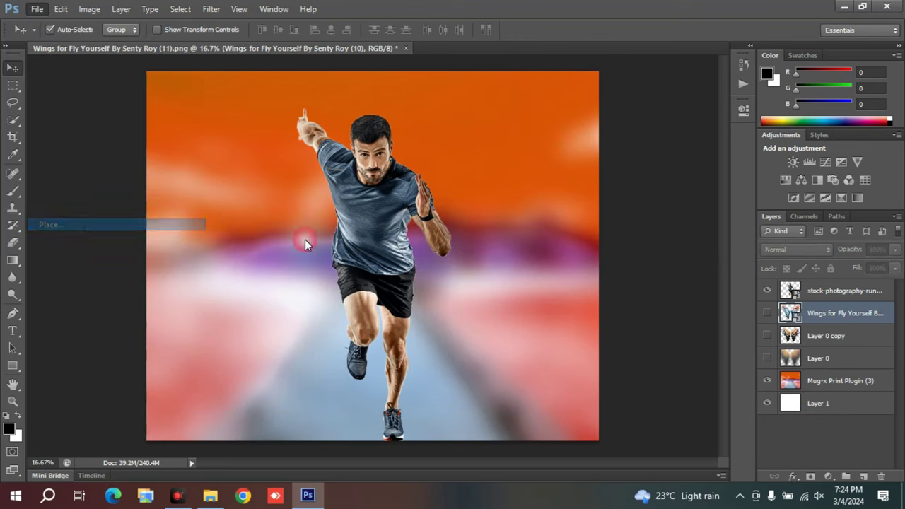
pyautogui.click(156, 193)
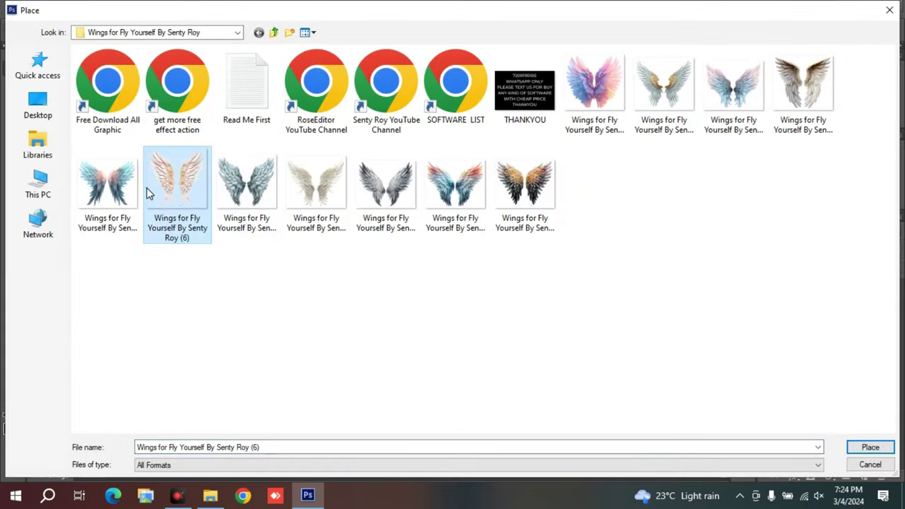
pyautogui.doubleClick(186, 188)
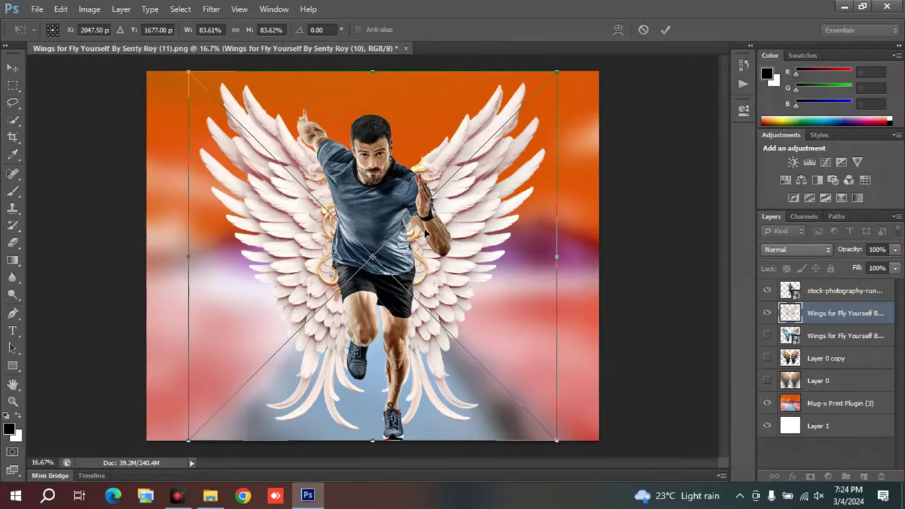
pyautogui.moveTo(463, 216); pyautogui.dragTo(466, 198)
pyautogui.press('Return')
pyautogui.click(766, 313)
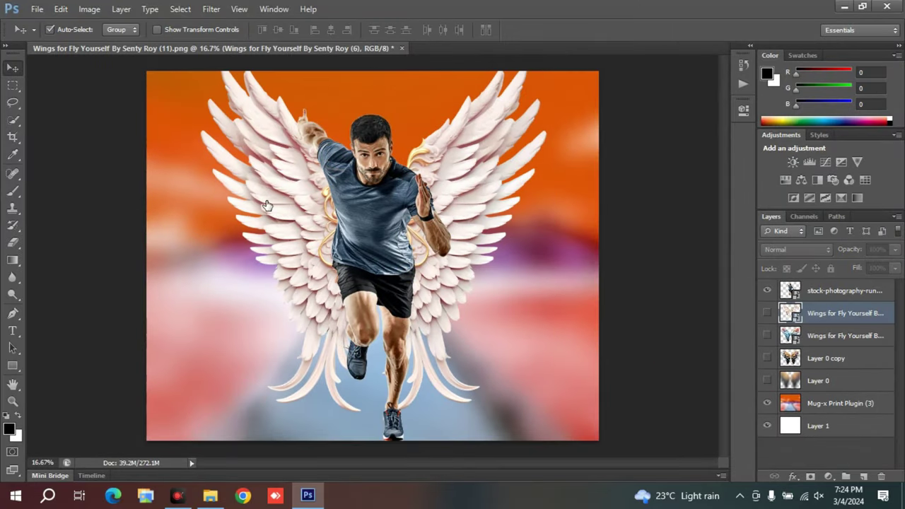
# Place the pink-and-lavender wings behind the runner and reselect the runner layer
pyautogui.click(37, 9)
pyautogui.click(99, 227)
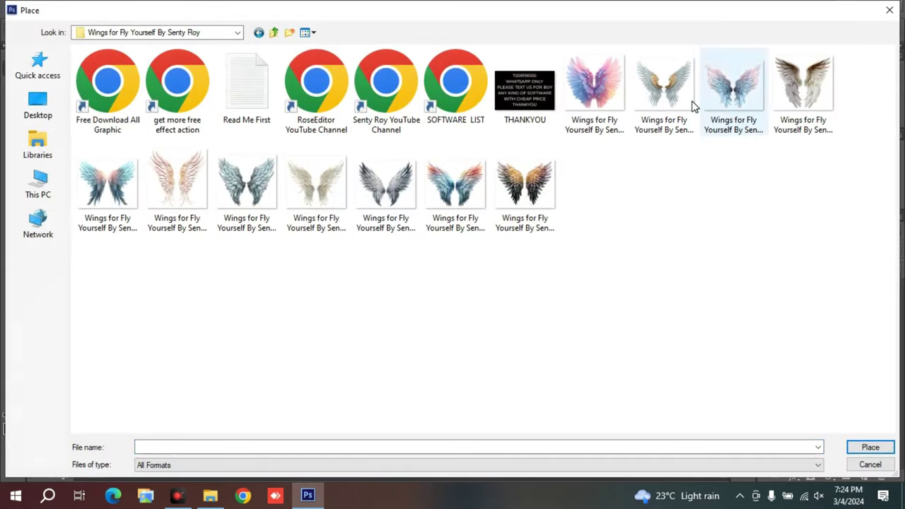
pyautogui.doubleClick(607, 106)
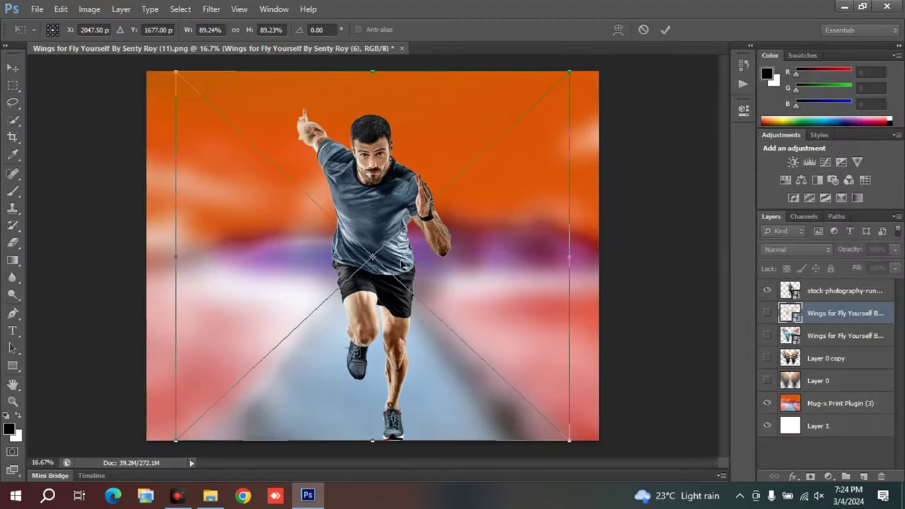
pyautogui.press('Return')
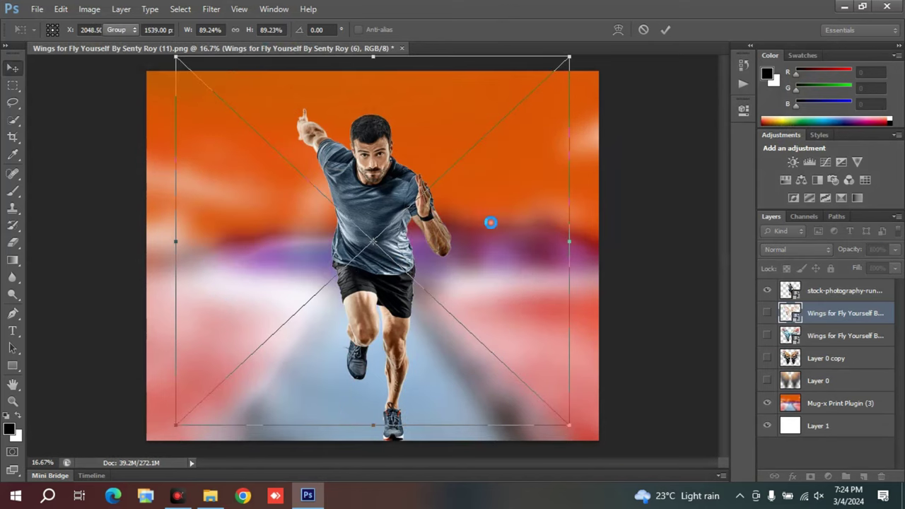
pyautogui.click(362, 222)
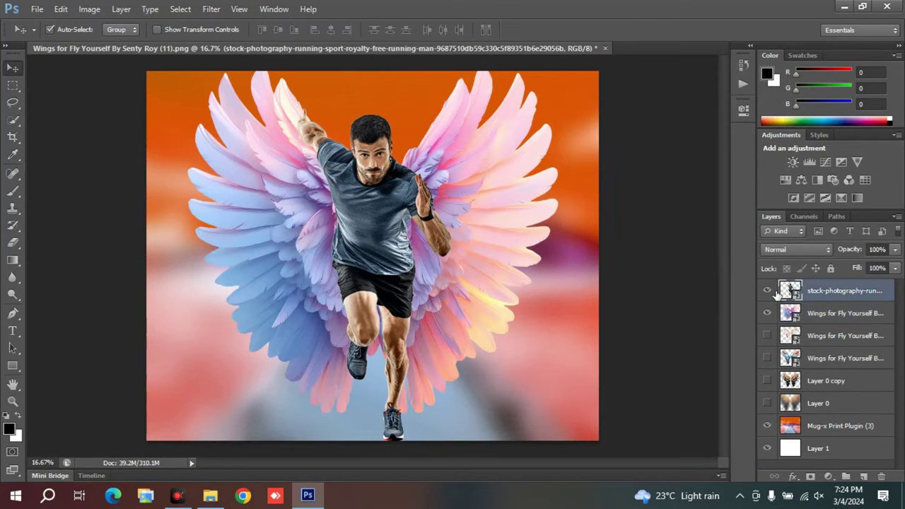
# Hide the runner layer and place the street-dance PNG on the canvas
pyautogui.click(767, 290)
pyautogui.click(82, 213)
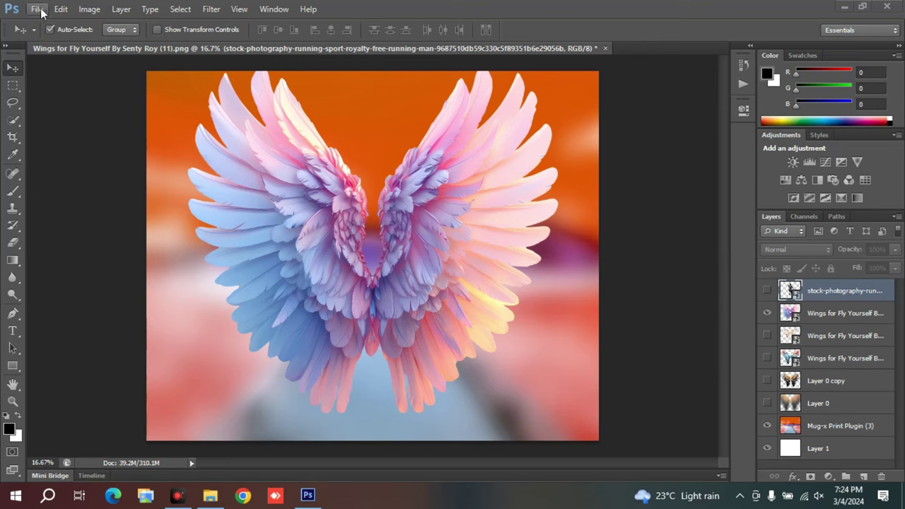
pyautogui.click(41, 12)
pyautogui.click(69, 226)
pyautogui.click(42, 185)
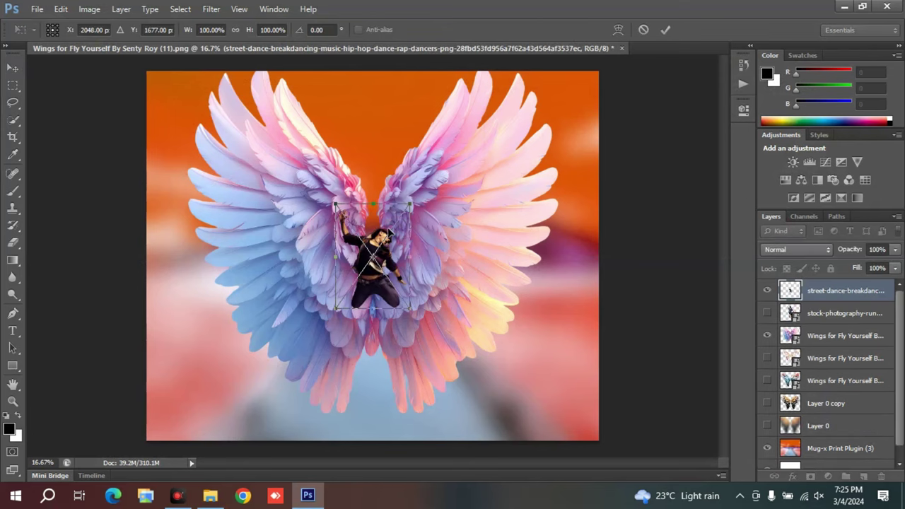
# Enlarge the dancer to about 354%, nudge him higher, and commit the transform
pyautogui.moveTo(410, 204); pyautogui.dragTo(503, 71)
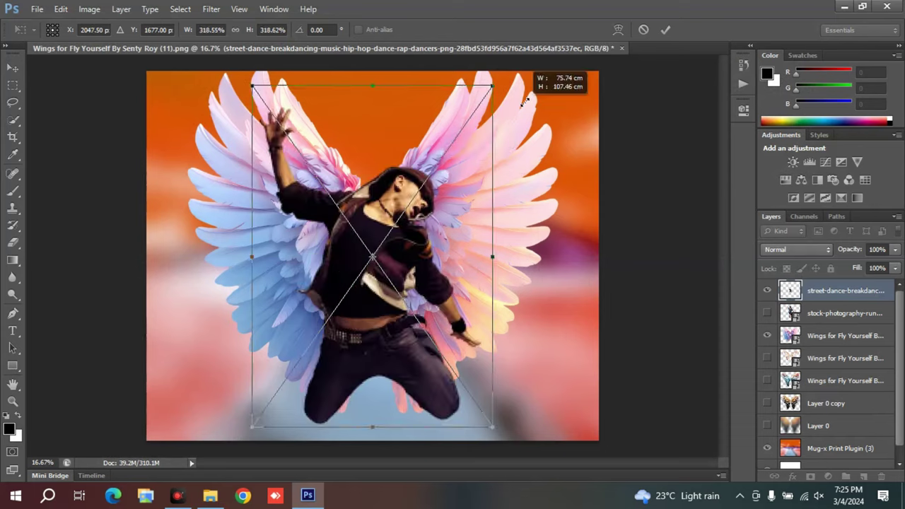
pyautogui.moveTo(460, 237); pyautogui.dragTo(460, 205)
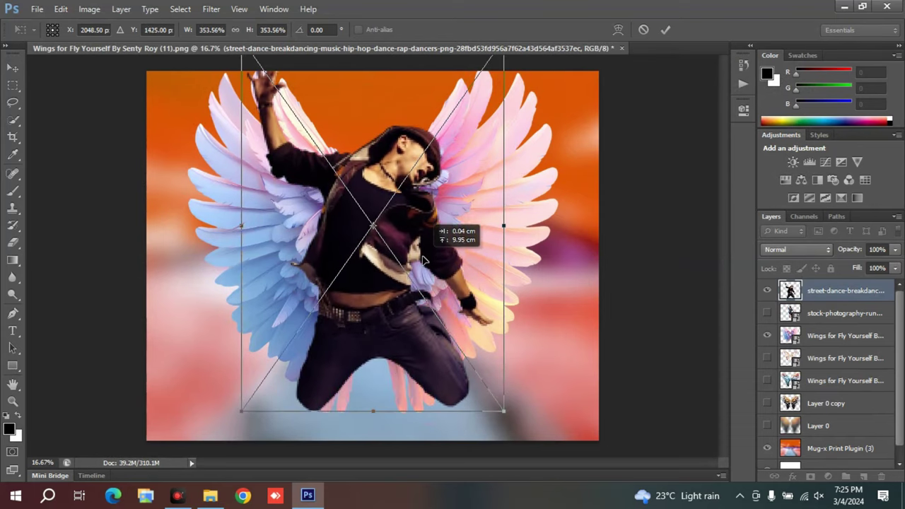
pyautogui.press('Return')
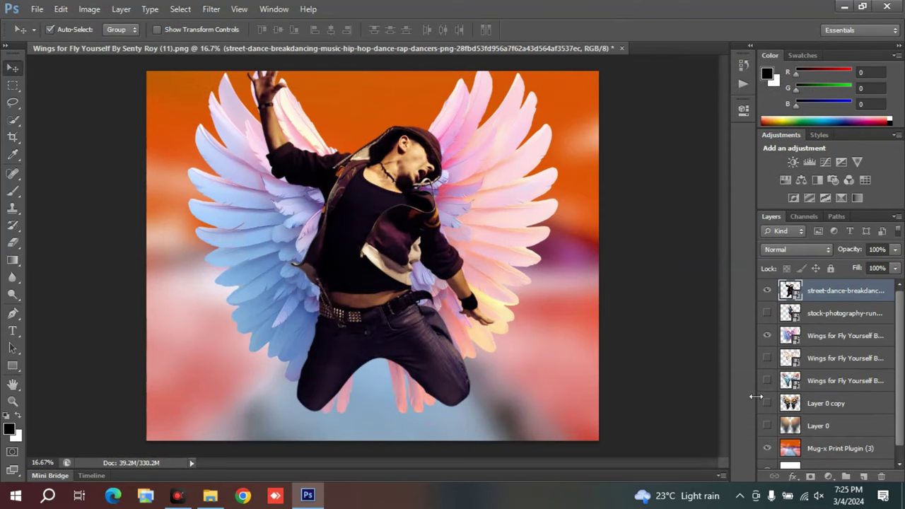
# Swap the pink-and-lavender wings for the white wings, then the multicoloured wings
pyautogui.click(767, 336)
pyautogui.click(767, 358)
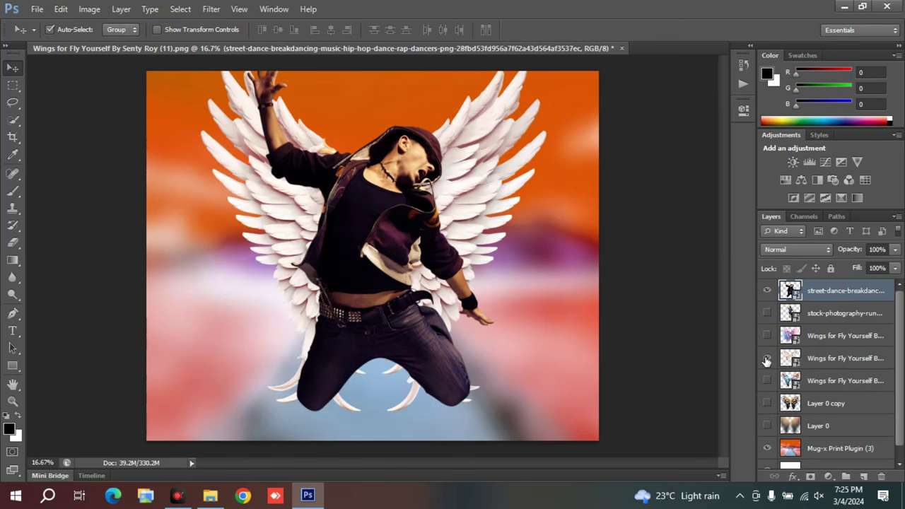
pyautogui.click(767, 358)
pyautogui.click(767, 381)
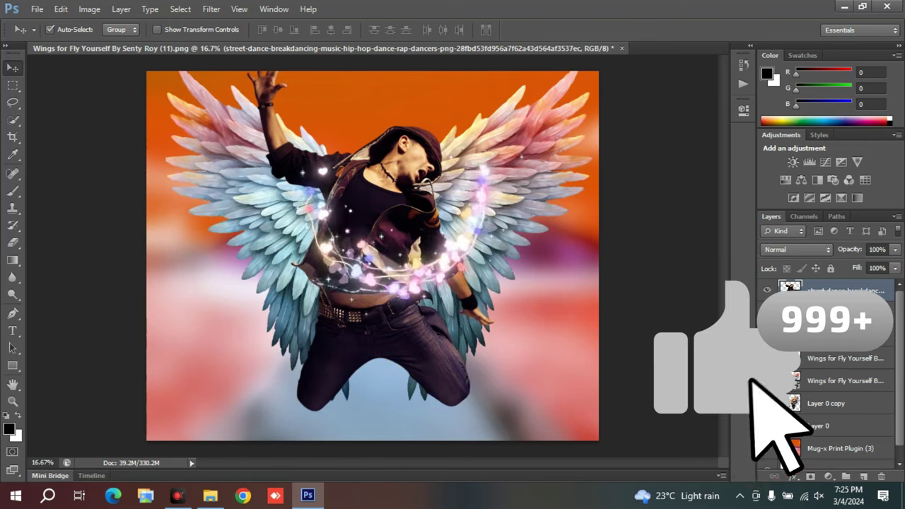